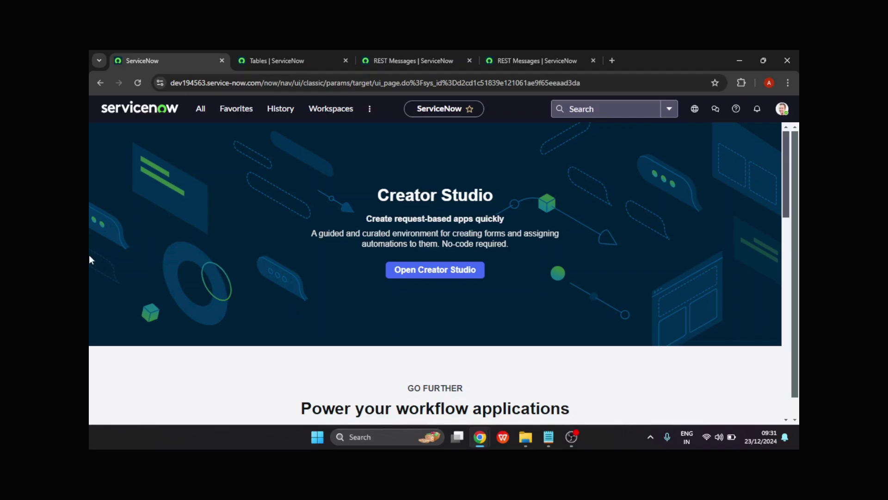
Start a blank new REST Message record from the REST Message list opened in a new tab.
left_click(200, 115)
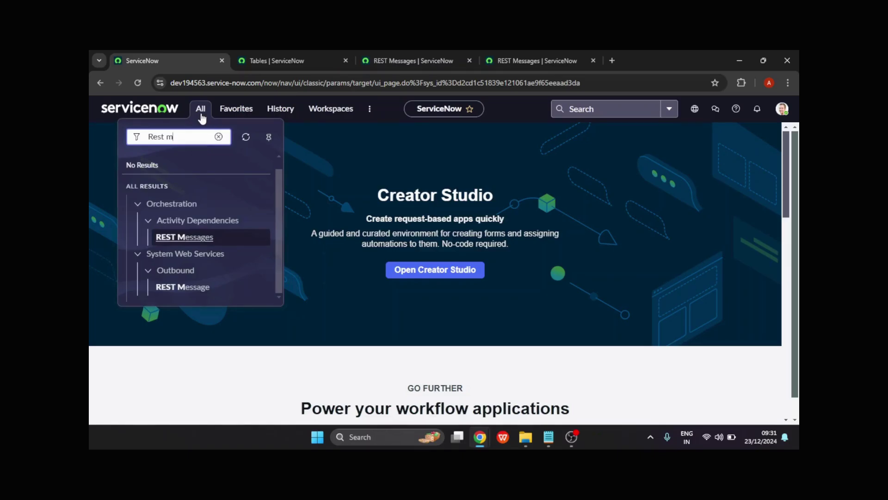
middle_click(185, 287)
left_click(275, 51)
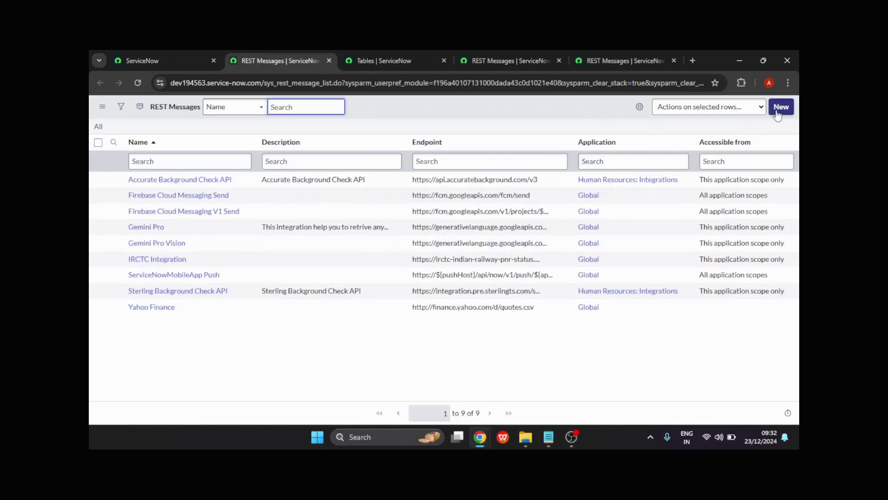
left_click(780, 109)
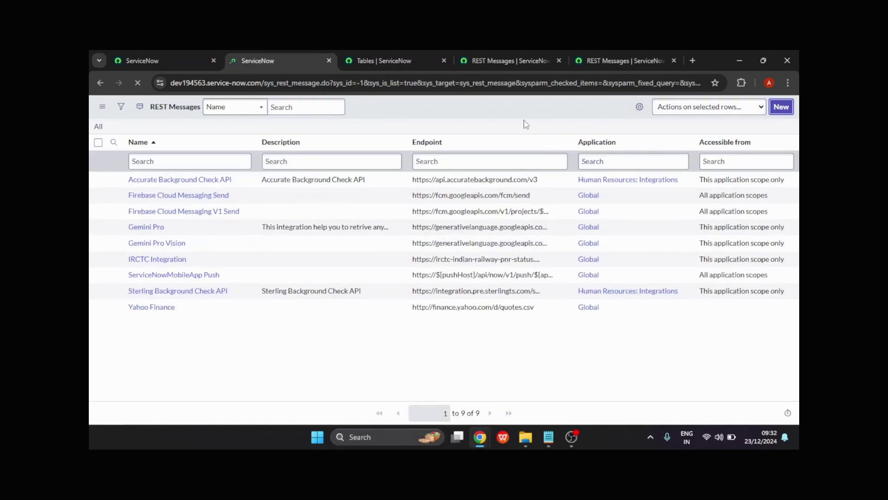
Enter Demo_Gemini_AI as the Name and 'This is for demo purposes.' as the Description.
type("dE")
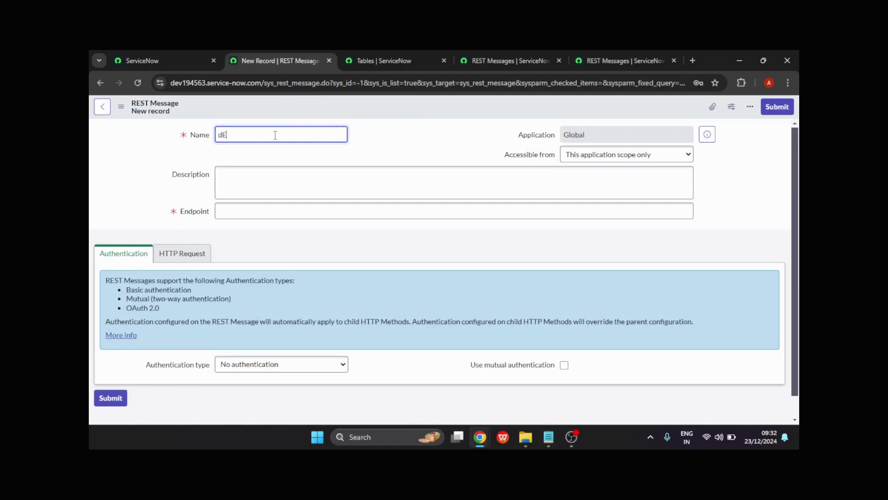
type("MO")
key("BackSpace")
key("BackSpace")
key("BackSpace")
key("BackSpace")
type("Demo")
type(" Gemini-_AI")
left_click(265, 211)
left_click(253, 183)
type("This is for dem")
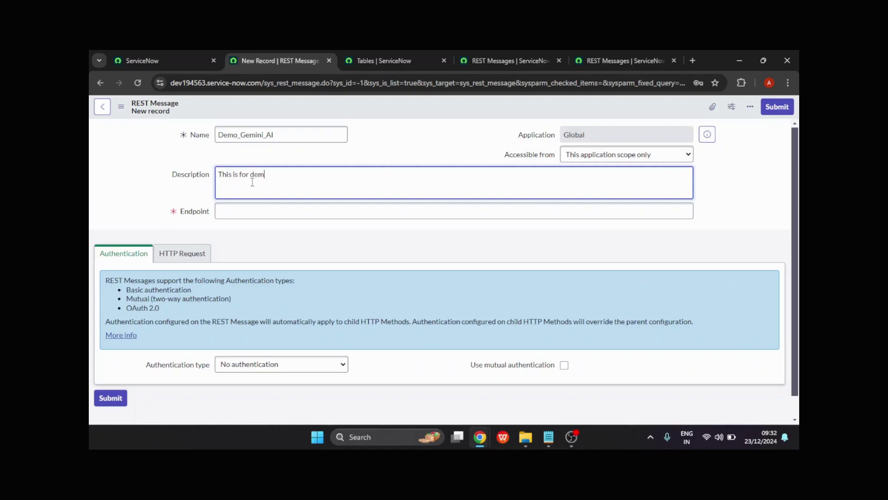
type("o purposes.")
key("Tab")
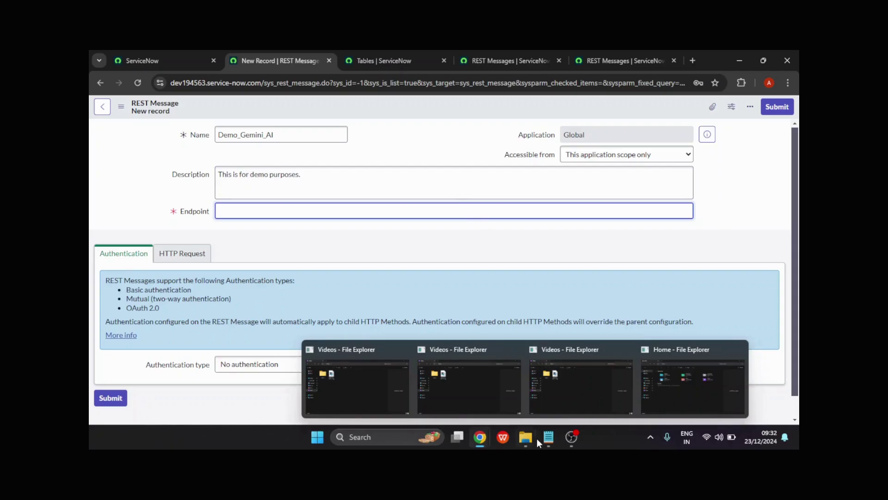
Paste the Gemini 1.5 Flash generateContent URL with API key from Notepad into Endpoint.
left_click(543, 441)
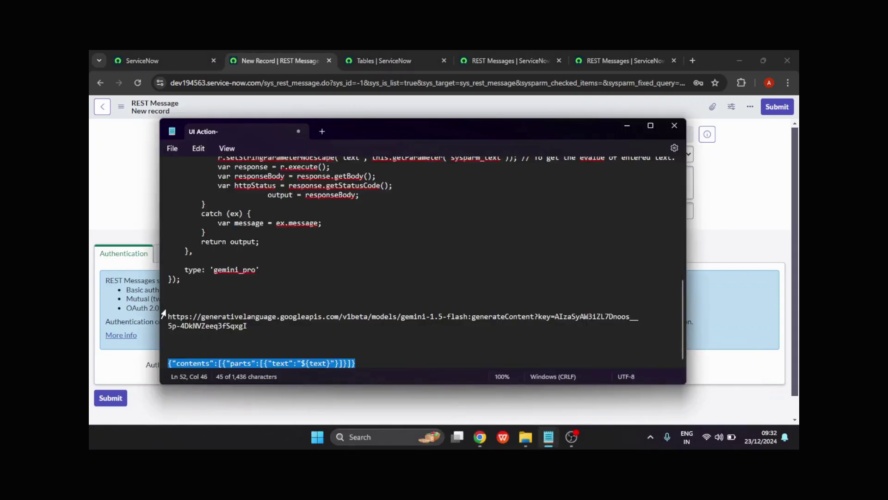
left_click_drag(168, 316, 246, 328)
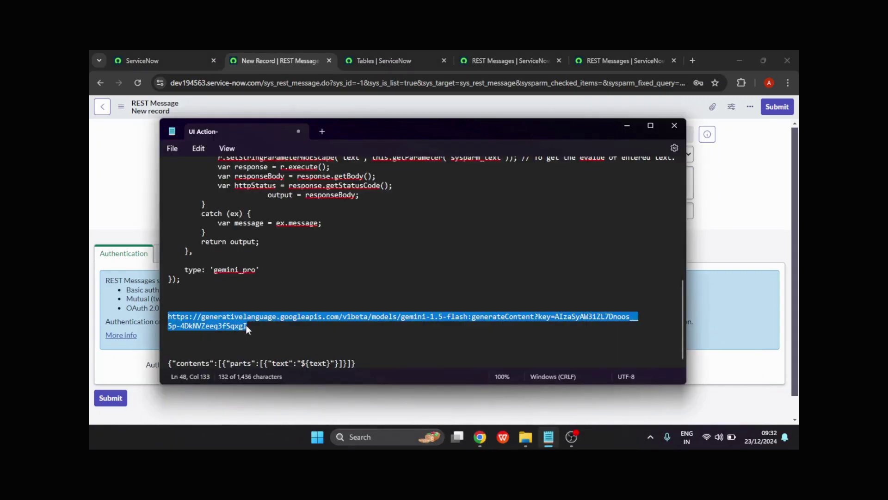
left_click(625, 125)
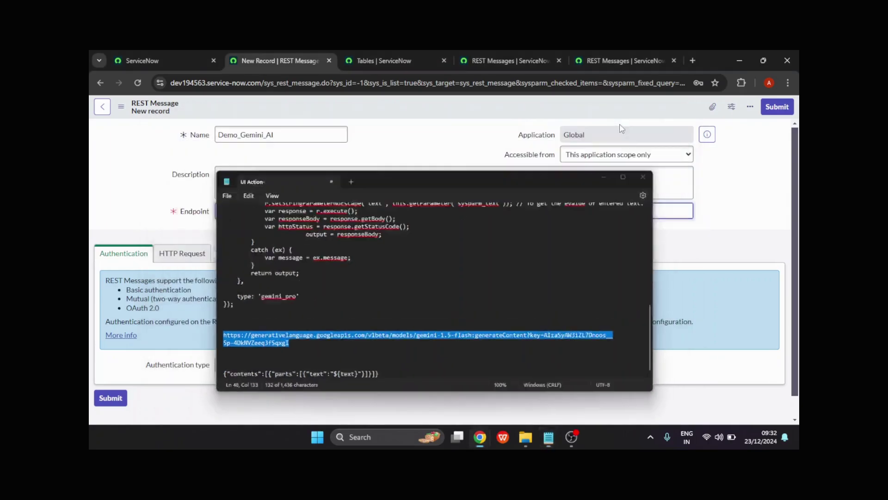
left_click(276, 214)
key("ctrl+v")
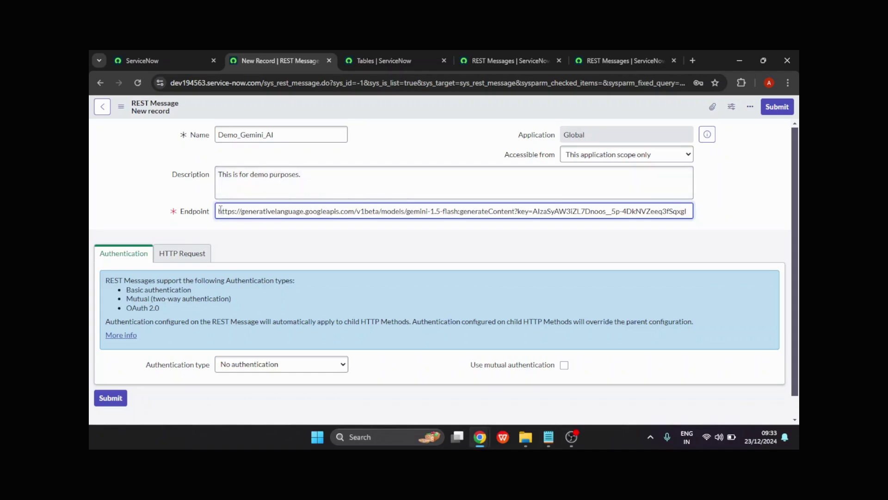
left_click_drag(220, 211, 506, 209)
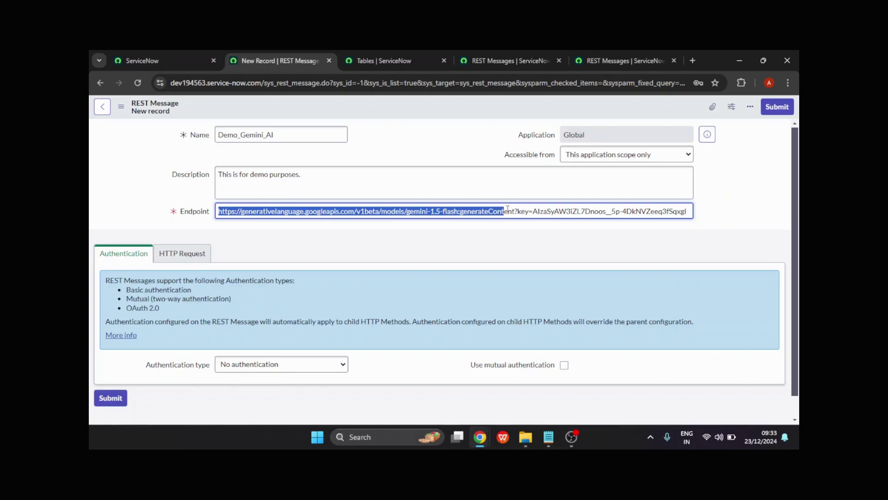
left_click_drag(507, 209, 694, 210)
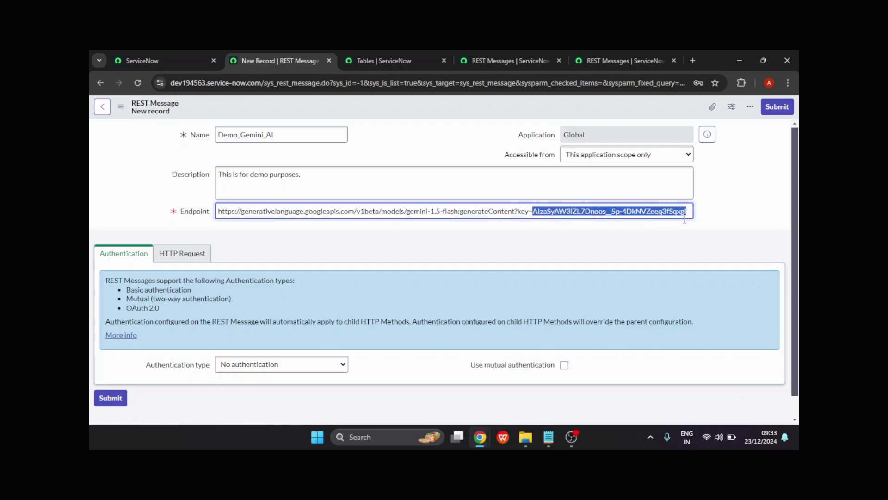
left_click(688, 214)
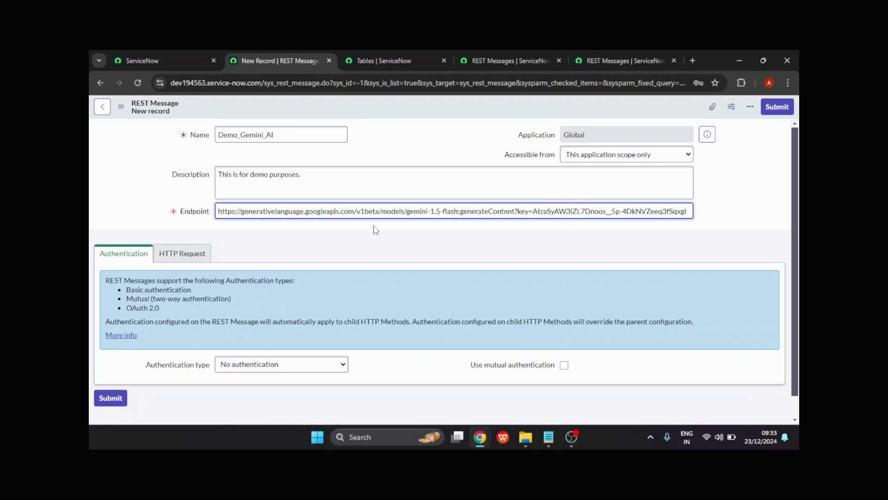
Search Google for 'Google AI Studio' in a new tab and open the first result separately.
left_click(693, 60)
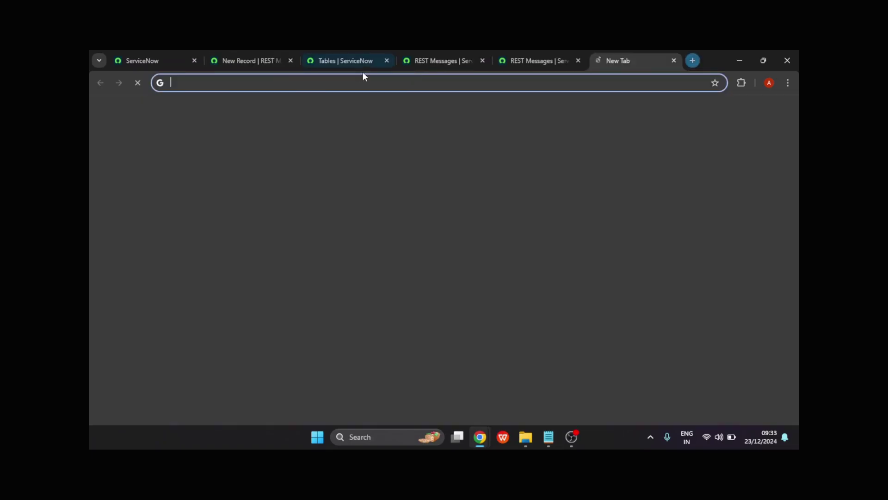
left_click(348, 81)
type("Go")
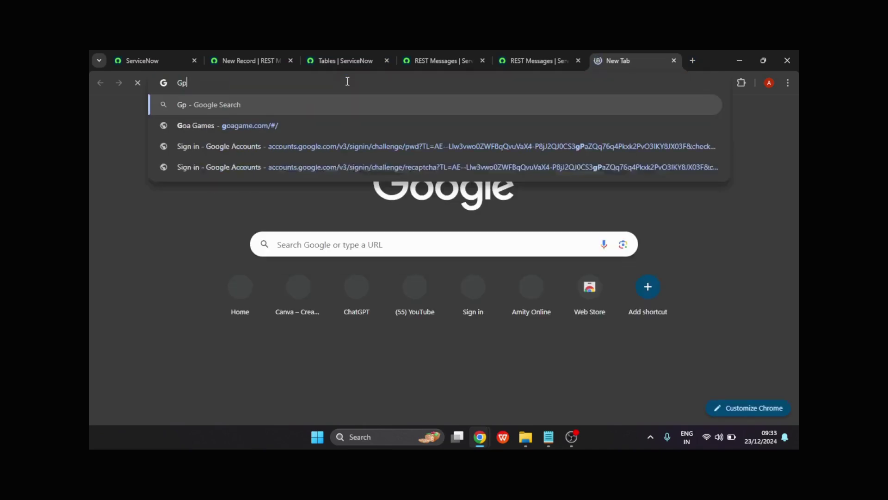
key("BackSpace")
type("oogle Gemi")
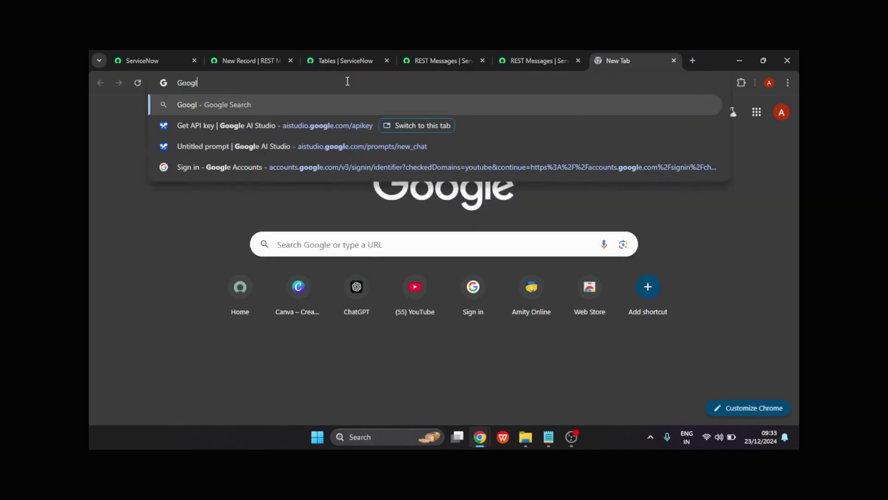
key("BackSpace")
key("BackSpace")
key("BackSpace")
key("BackSpace")
key("BackSpace")
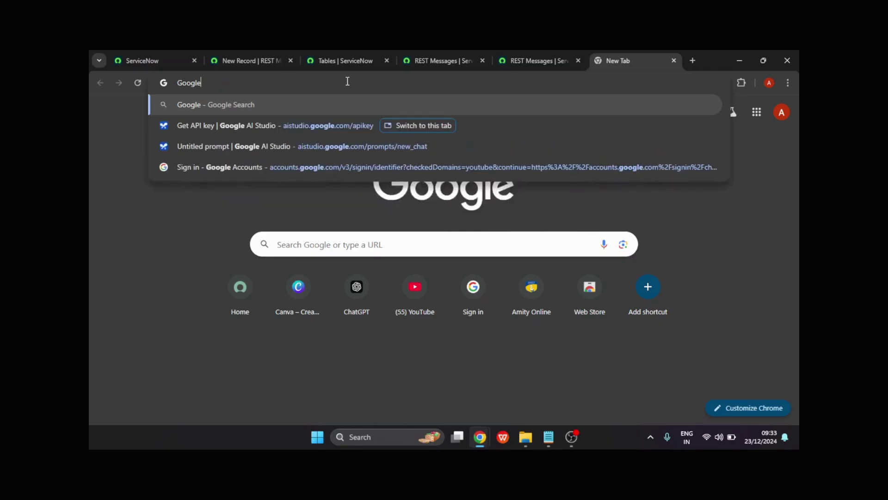
type("u")
key("BackSpace")
type("A")
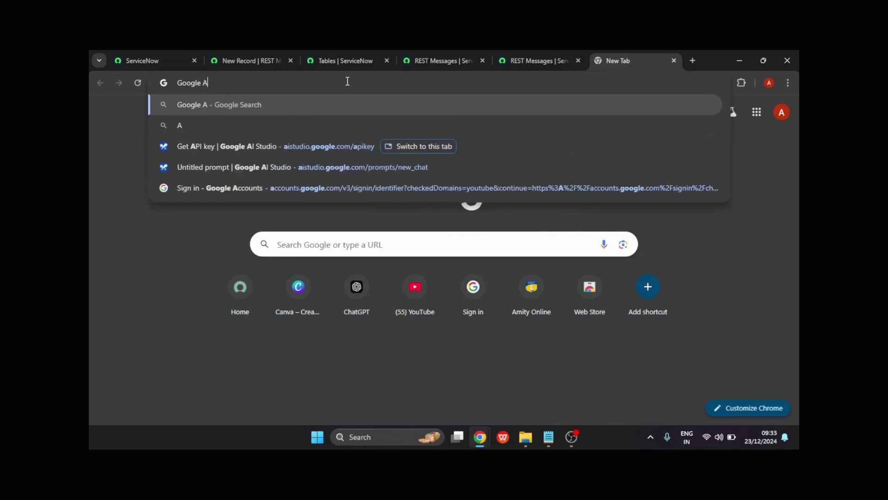
type("I Studio")
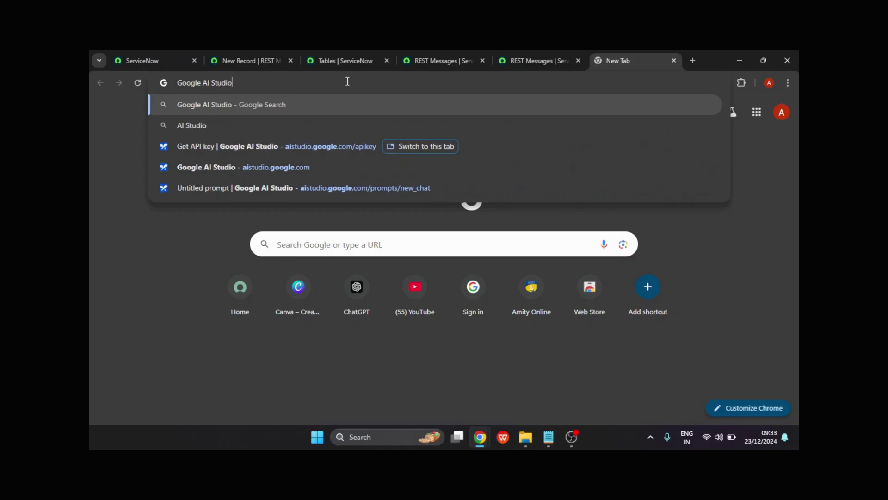
key("Return")
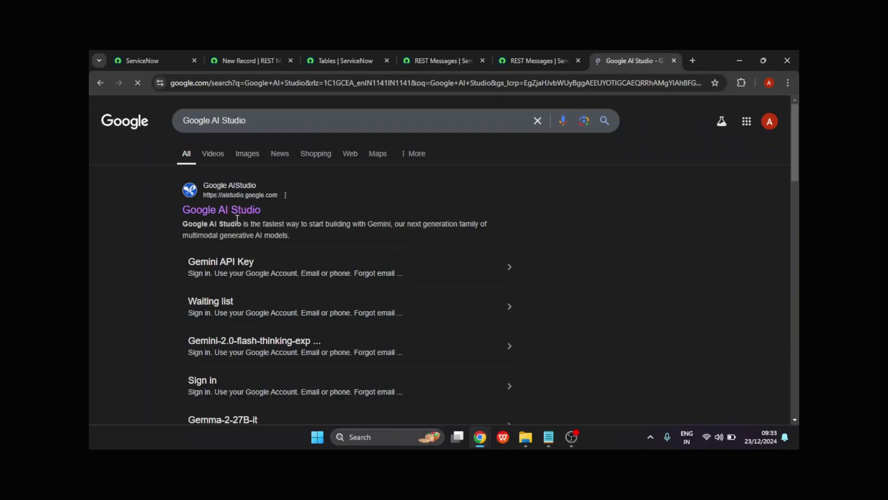
middle_click(222, 210)
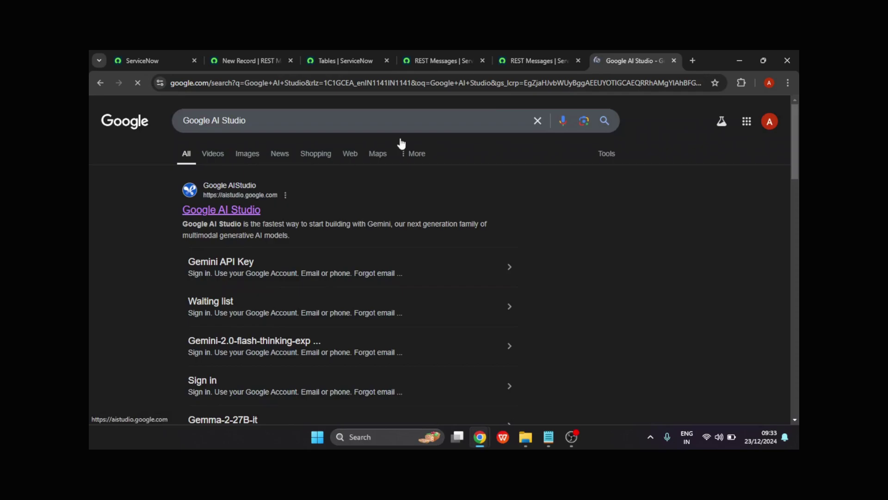
View AI Studio's Get API key page and curl quickstart, then return to the ServiceNow form.
left_click(620, 60)
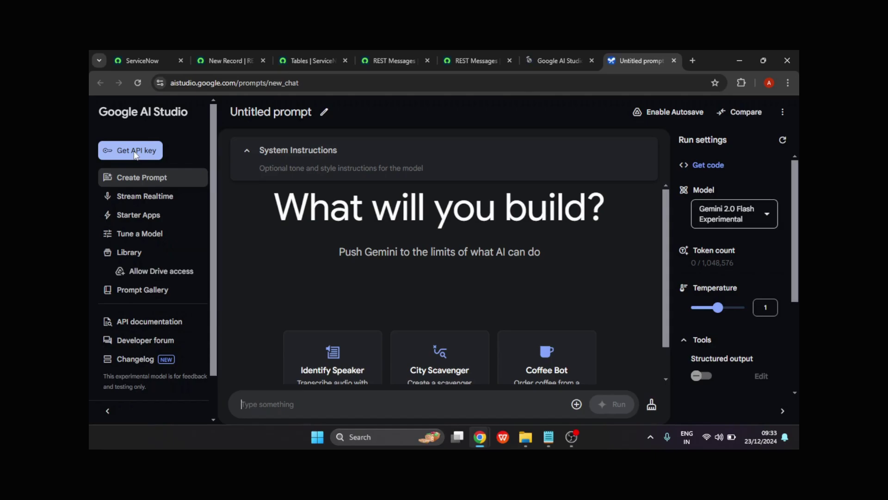
left_click(134, 151)
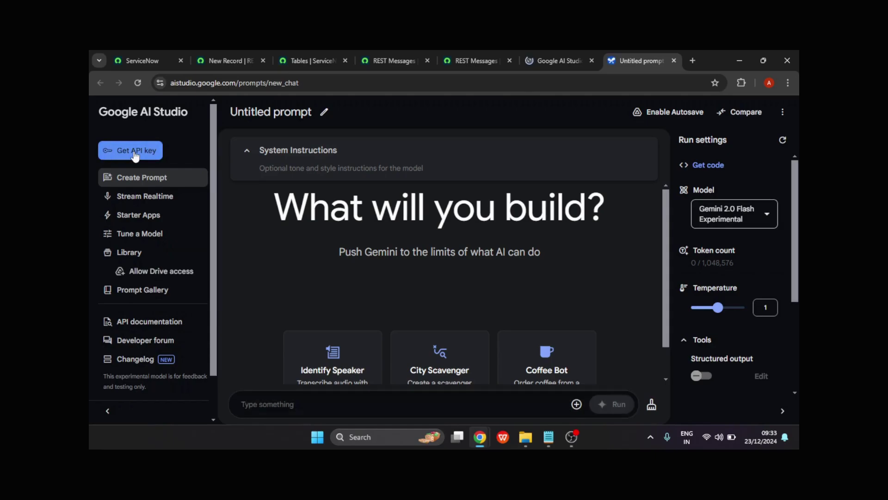
scroll(394, 280, "down", 1)
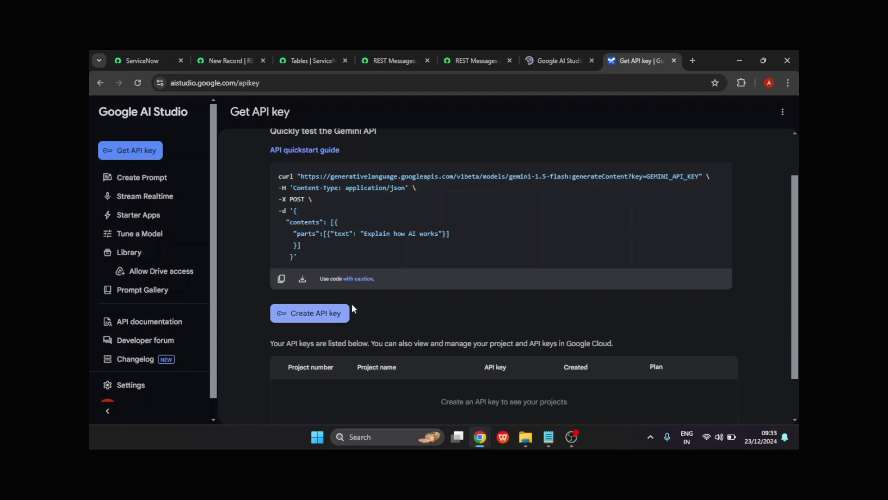
scroll(352, 304, "down", 1)
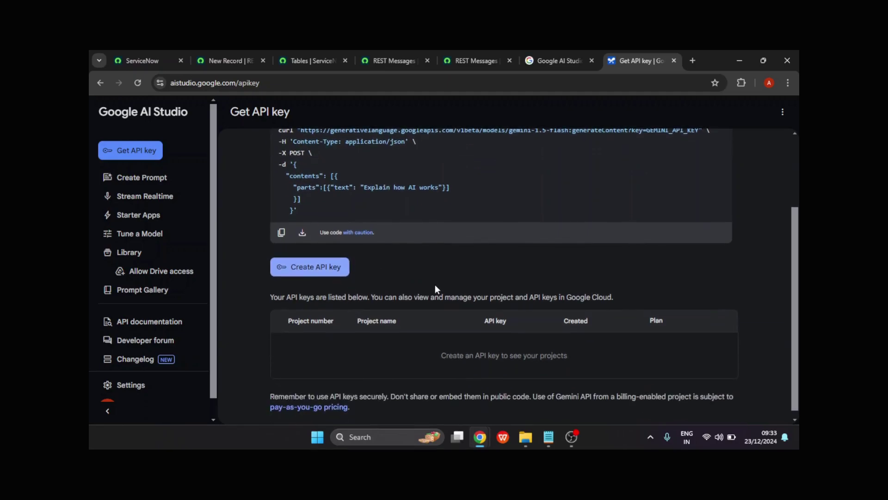
left_click(235, 54)
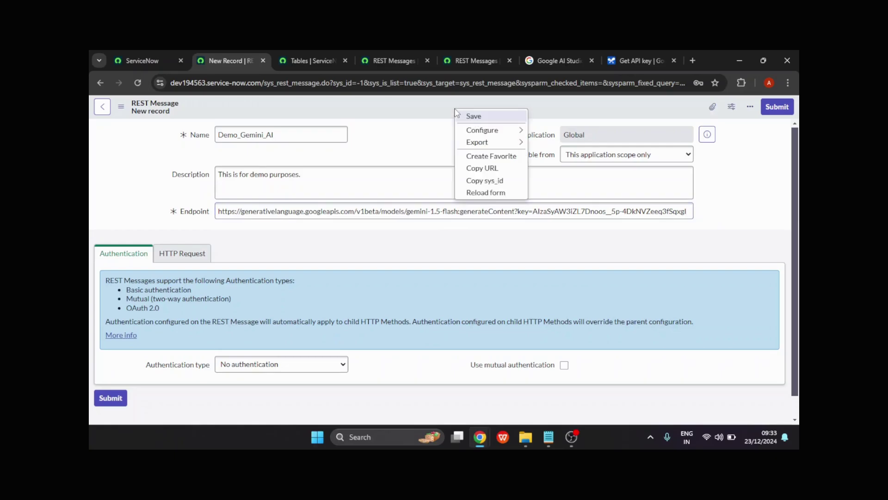
Save the Demo_Gemini_AI REST Message and select the API key within its endpoint URL.
right_click(456, 110)
left_click(473, 116)
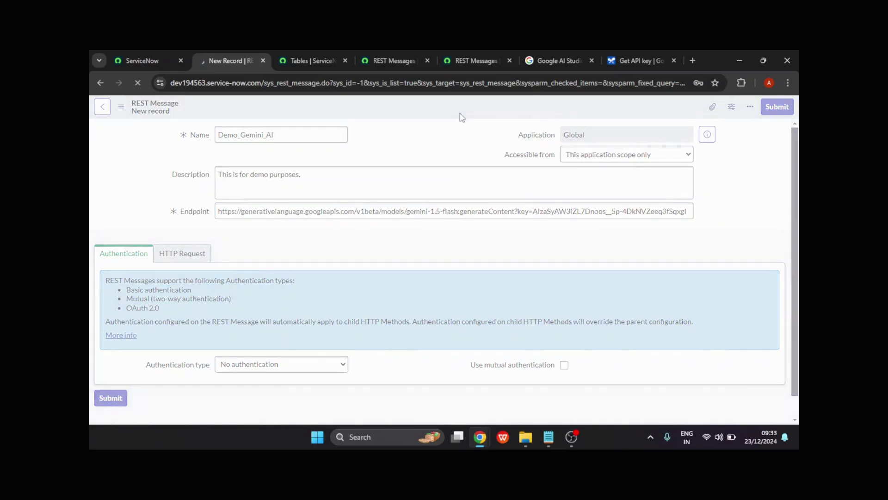
scroll(245, 305, "down", 1)
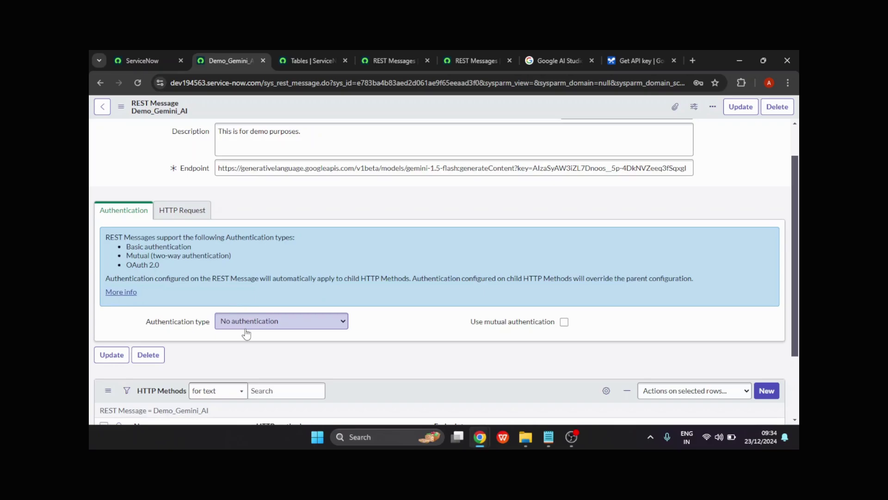
left_click(536, 170)
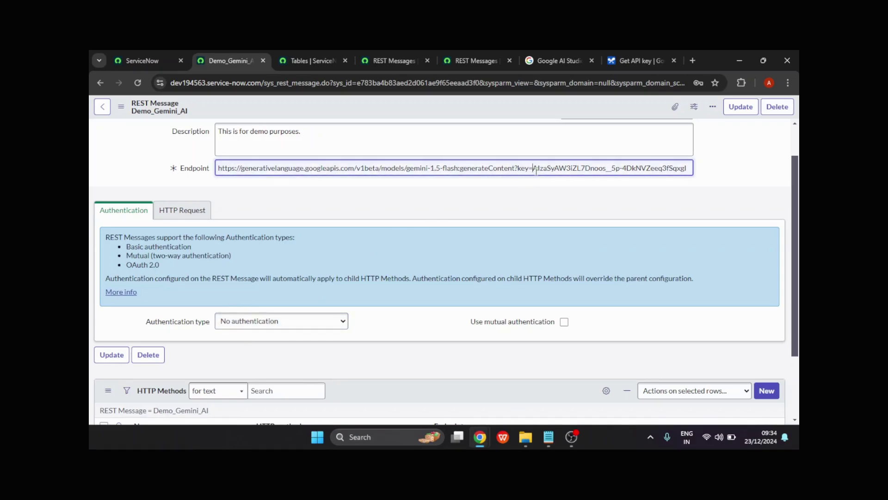
left_click_drag(536, 170, 706, 173)
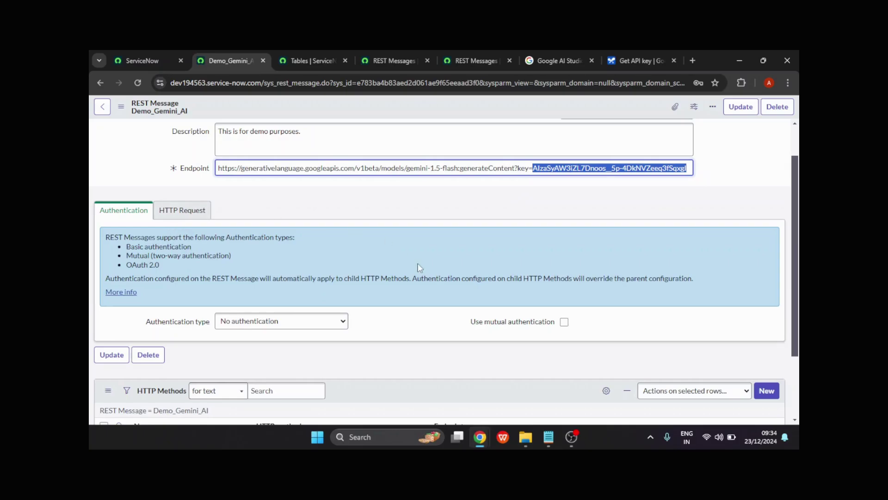
scroll(419, 267, "down", 2)
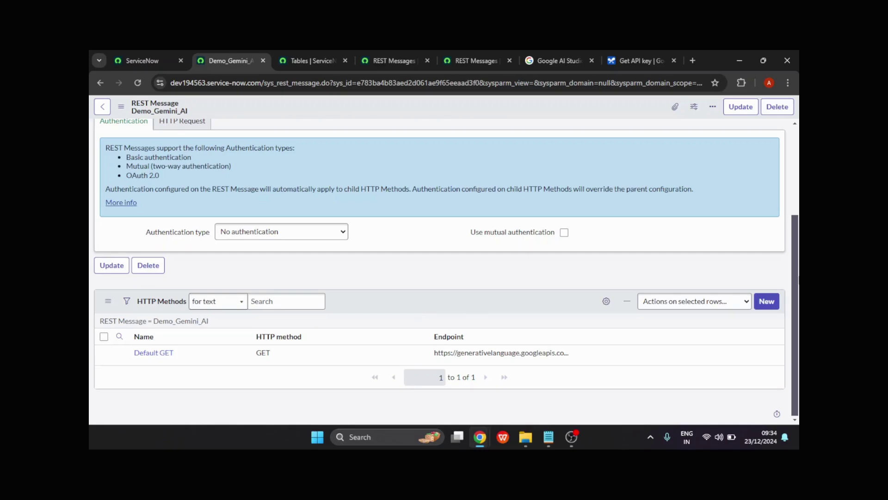
Create and save HTTP method demo_gemini_post using POST with the pasted Gemini endpoint.
left_click(767, 302)
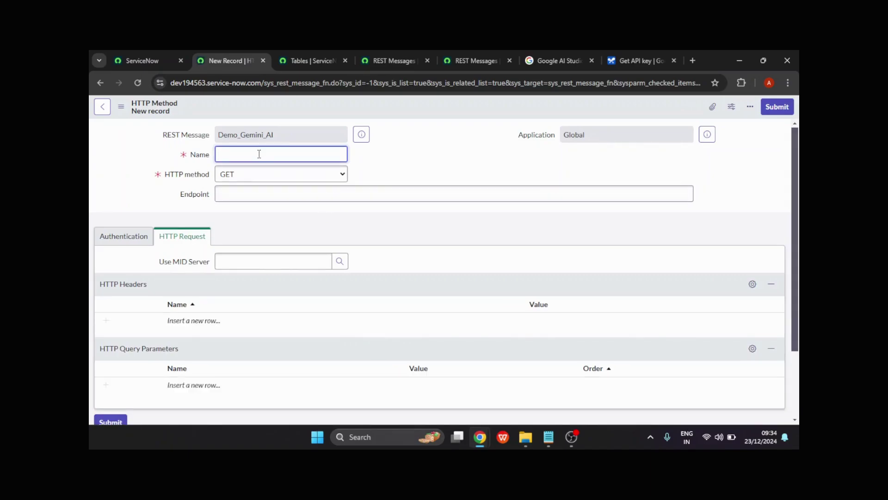
type("demo_gemini_post")
left_click(273, 179)
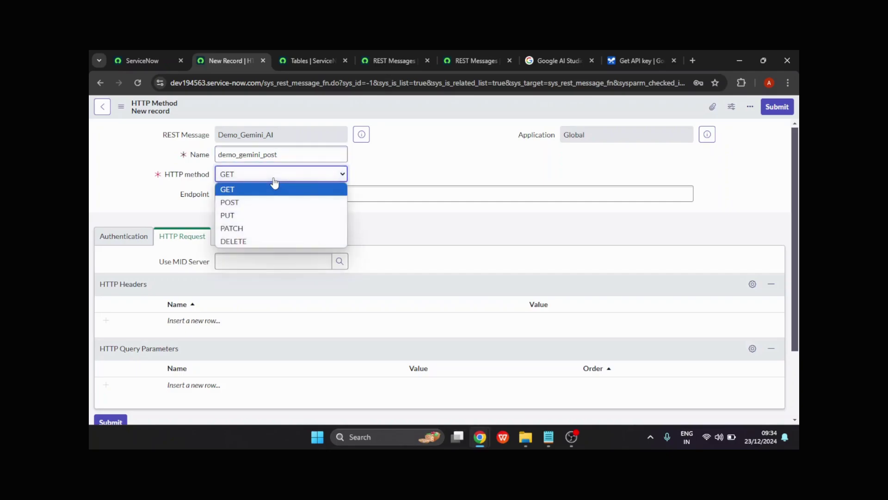
left_click(272, 203)
left_click(272, 195)
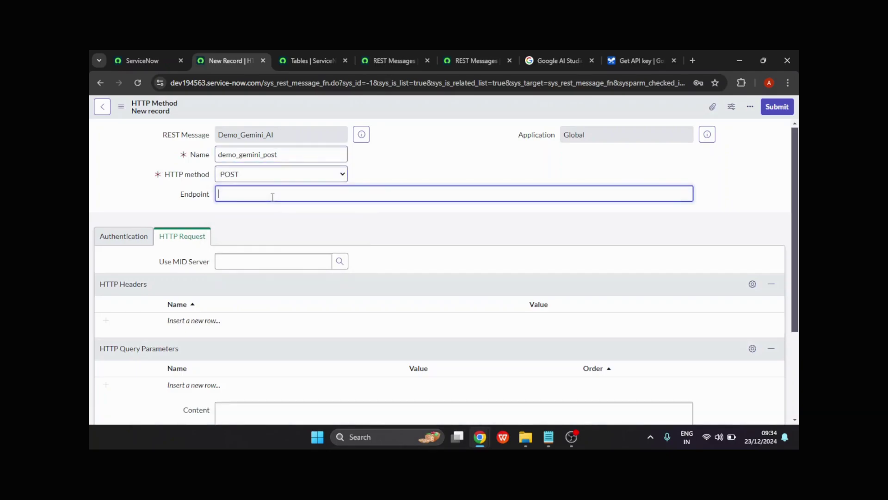
key("ctrl+v")
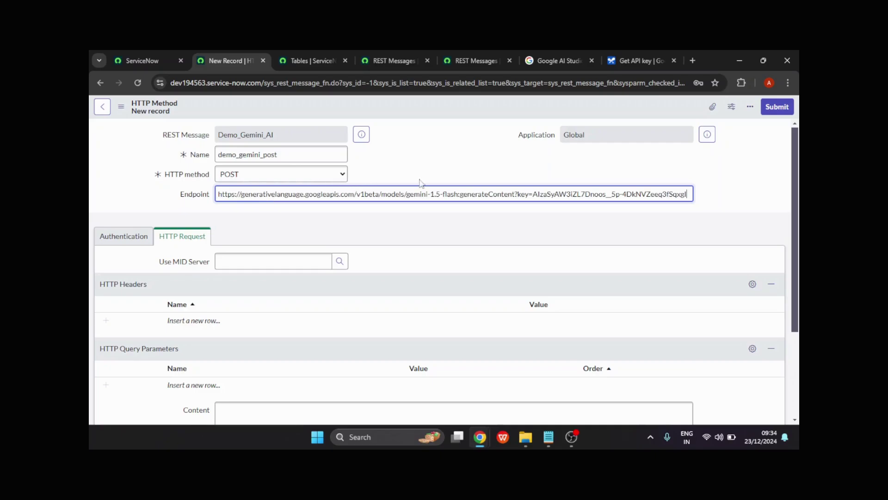
right_click(409, 115)
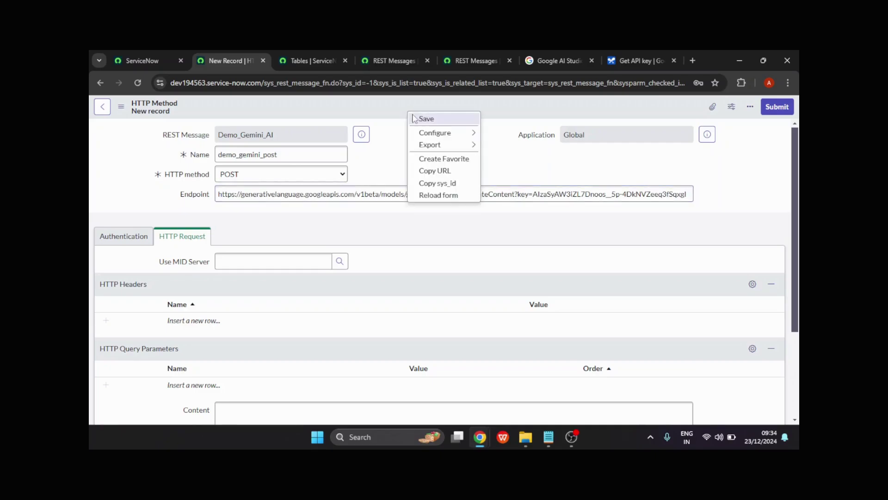
left_click(413, 119)
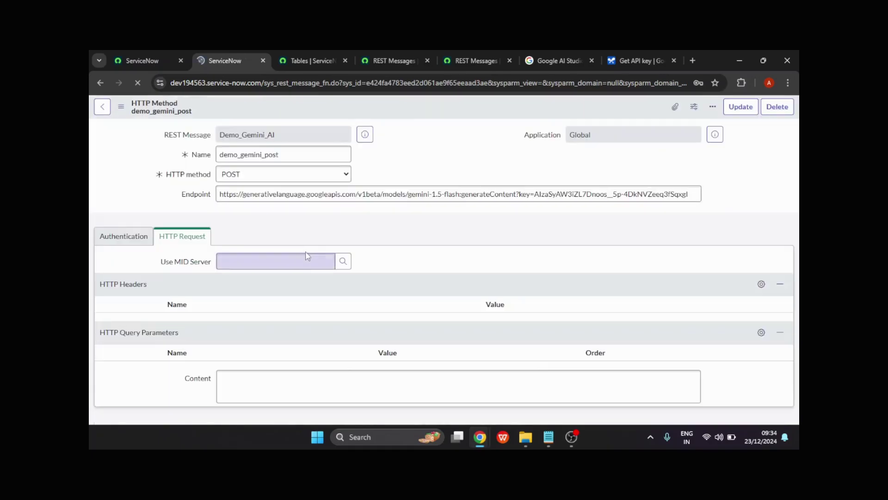
left_click_drag(105, 236, 296, 257)
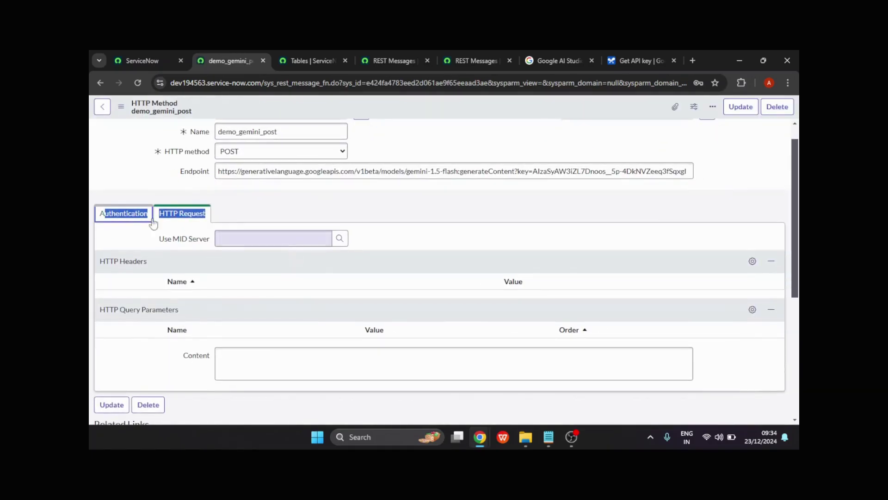
left_click(136, 214)
scroll(293, 277, "down", 2)
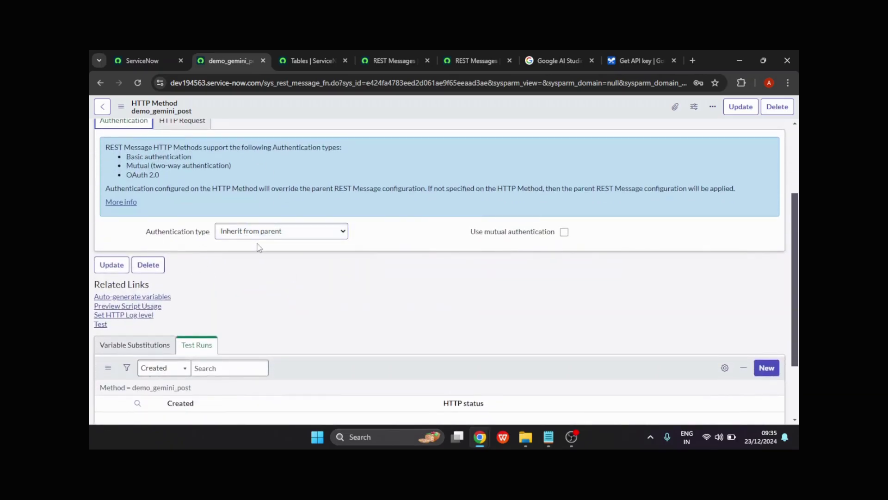
scroll(258, 248, "up", 1)
scroll(290, 257, "up", 2)
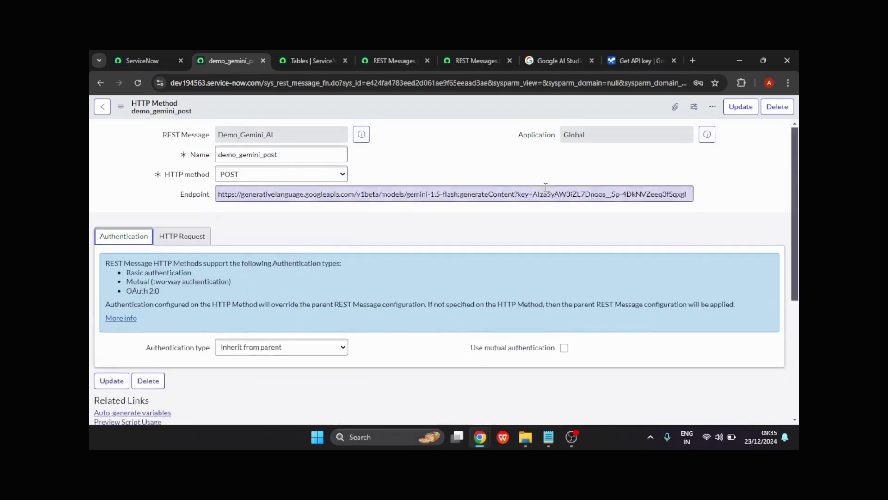
left_click_drag(532, 194, 705, 203)
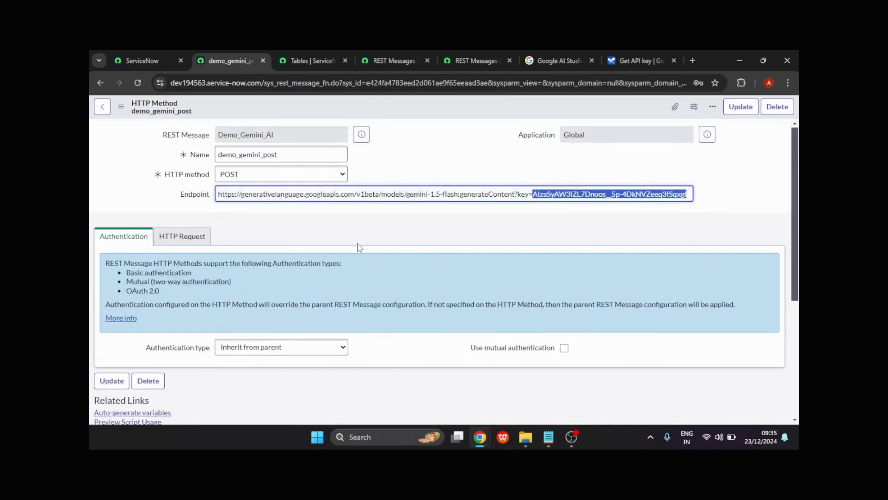
scroll(359, 245, "down", 3)
scroll(345, 315, "up", 3)
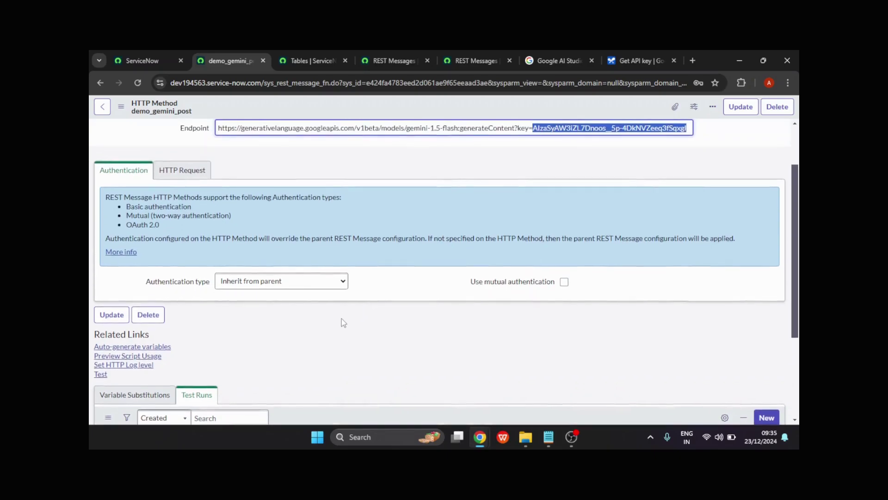
left_click(199, 178)
scroll(213, 208, "down", 2)
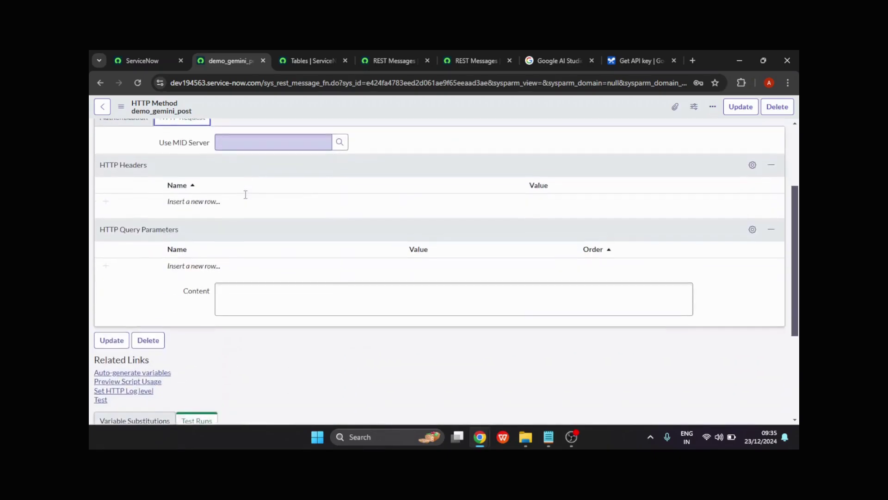
left_click(235, 282)
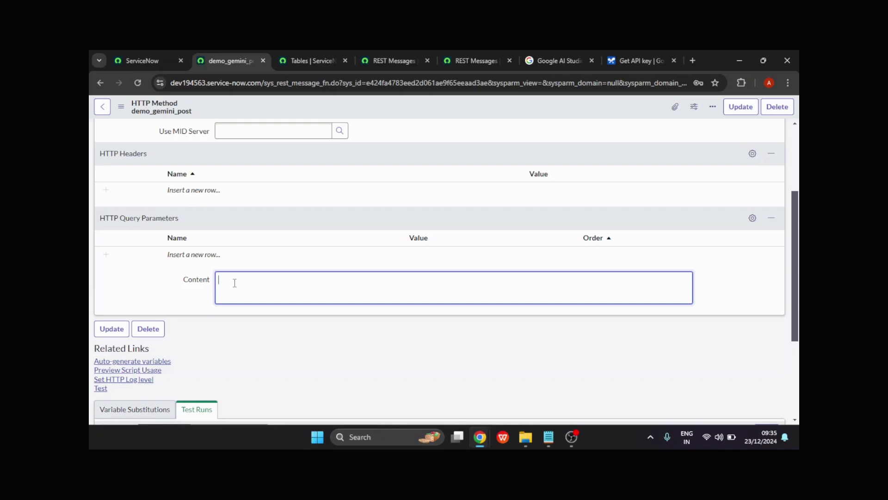
left_click(539, 437)
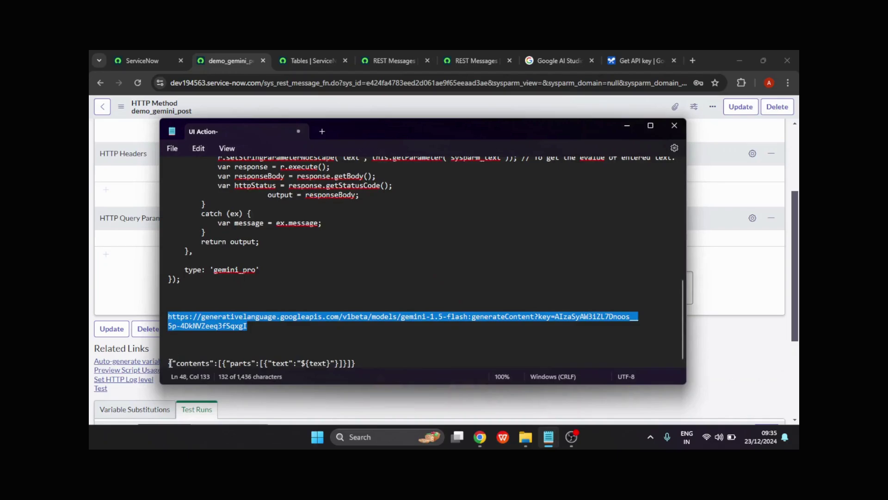
Paste the JSON body {"contents":[{"parts":[{"text":"${text}"}]}]} from Notepad into Content.
left_click(170, 363)
left_click(363, 362, "shift")
key("ctrl+c")
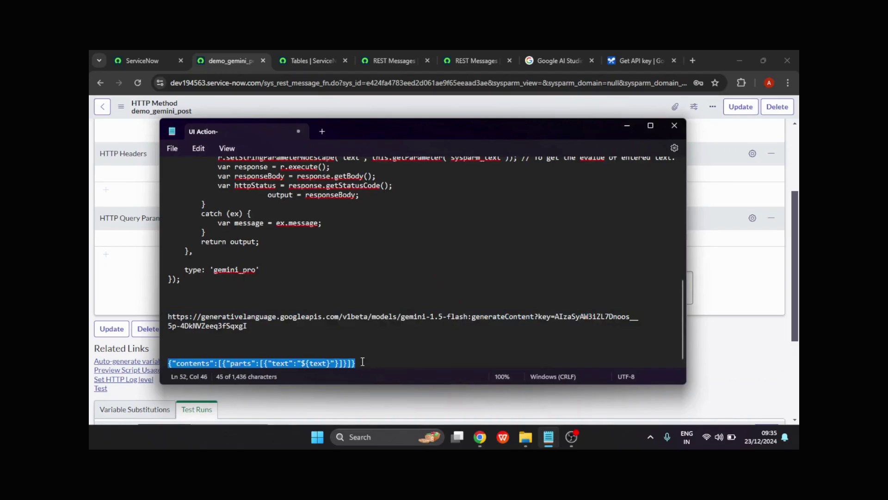
left_click(627, 126)
left_click(233, 285)
key("ctrl+v")
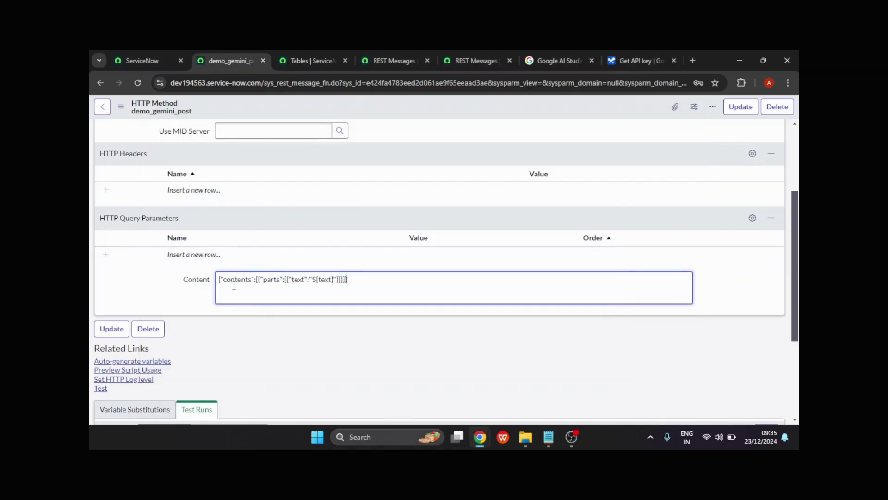
Replace ${text} in the Content body with 'What is the capital of India?' and save the method.
left_click(334, 280)
left_click_drag(309, 279, 337, 277)
left_click(334, 281)
key("BackSpace")
key("BackSpace")
key("BackSpace")
key("BackSpace")
key("BackSpace")
key("BackSpace")
key("BackSpace")
type("What is the capital o In")
key("BackSpace")
key("BackSpace")
key("BackSpace")
type("f India?")
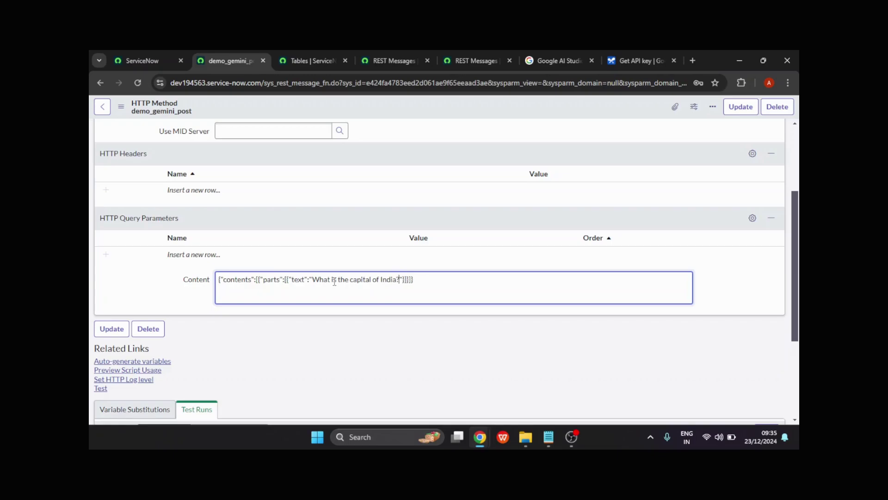
right_click(458, 113)
left_click(460, 117)
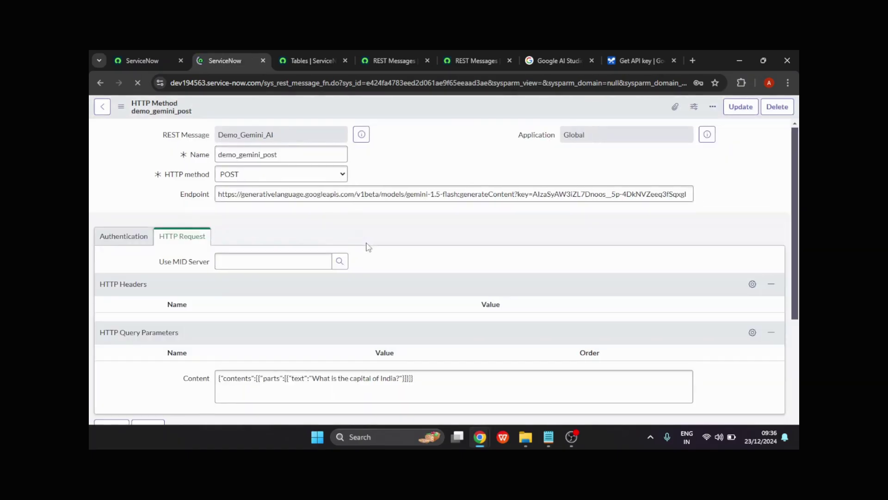
Test demo_gemini_post, confirm HTTP 200 with 'New Delhi' in the response, then return to Demo_Gemini_AI.
scroll(368, 247, "down", 4)
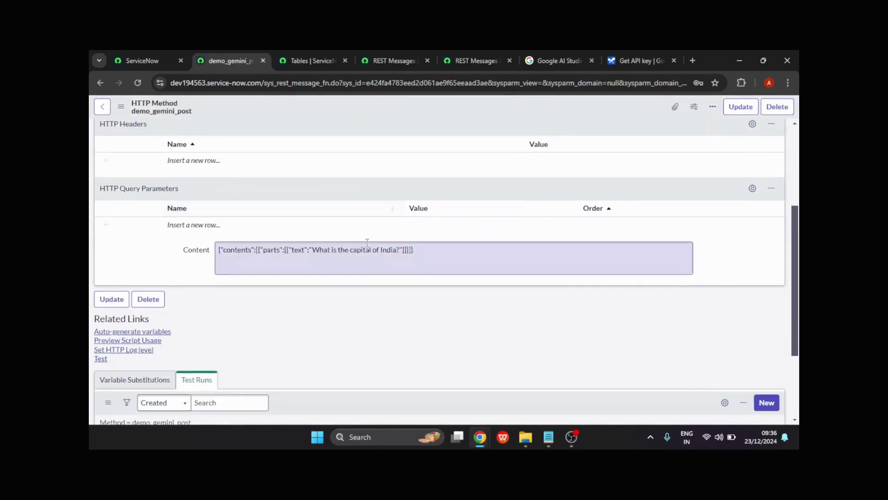
scroll(364, 228, "down", 2)
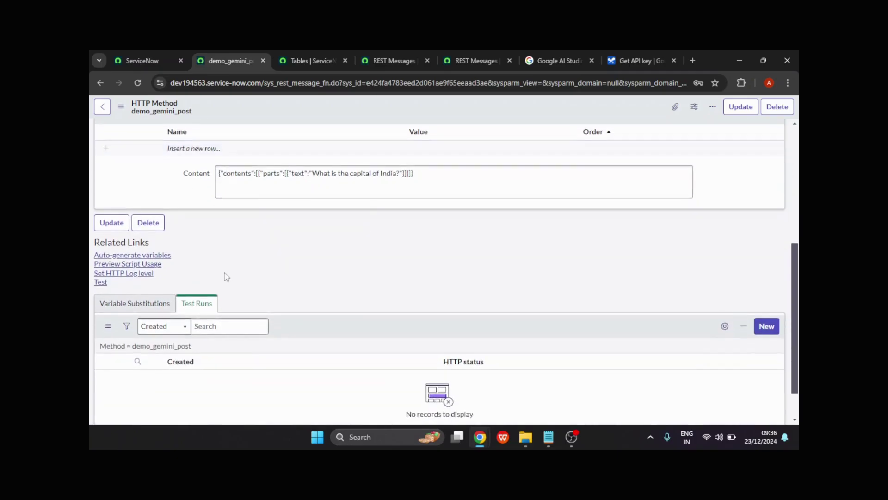
left_click(100, 285)
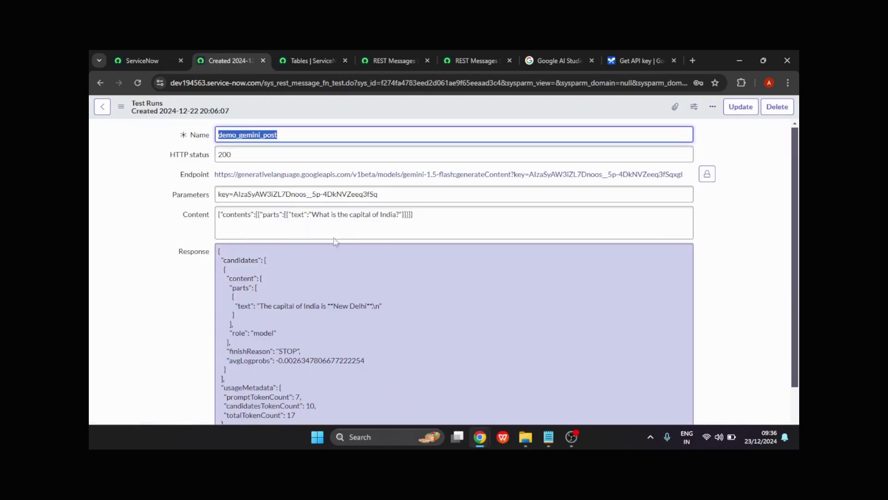
key("Tab")
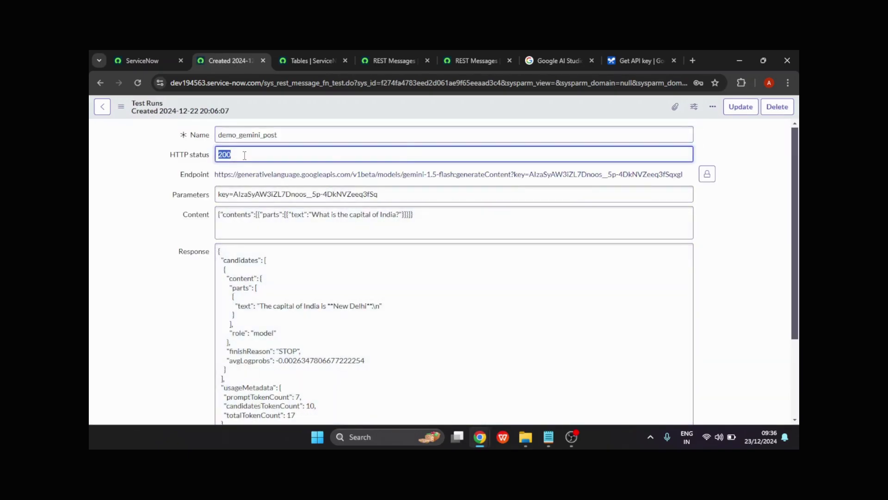
scroll(323, 186, "down", 5)
left_click(249, 201)
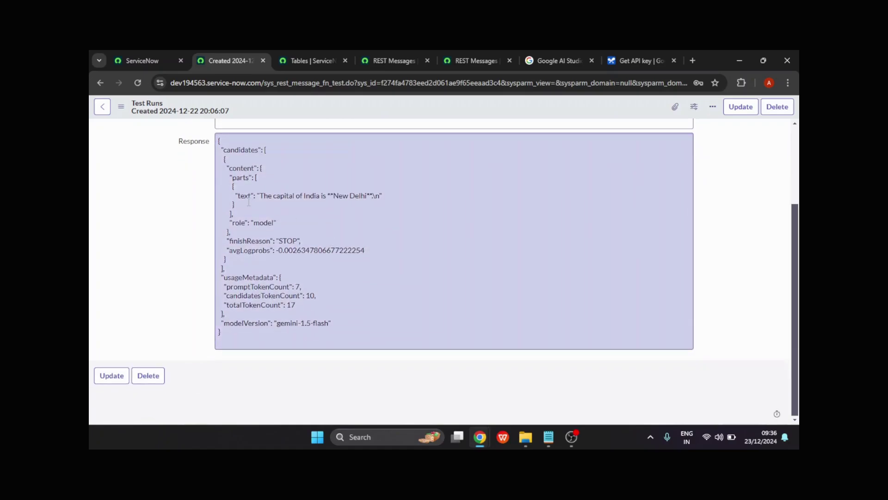
left_click_drag(260, 196, 370, 195)
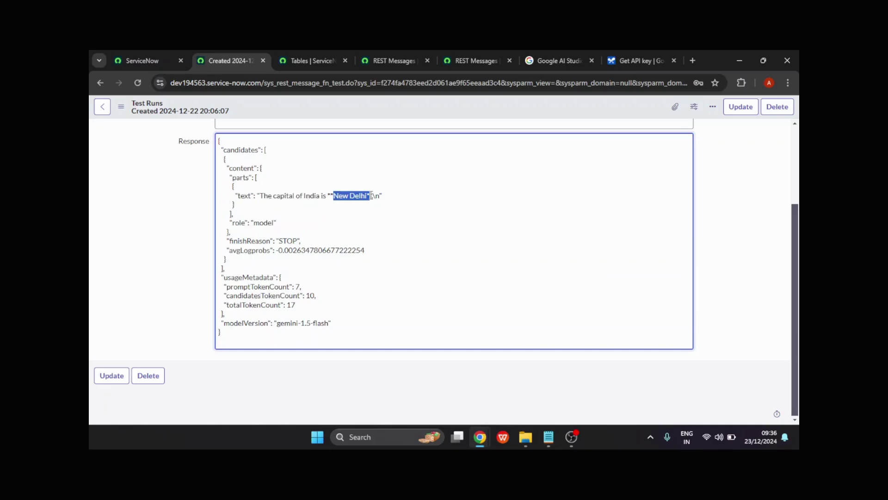
scroll(365, 232, "up", 3)
left_click(95, 109)
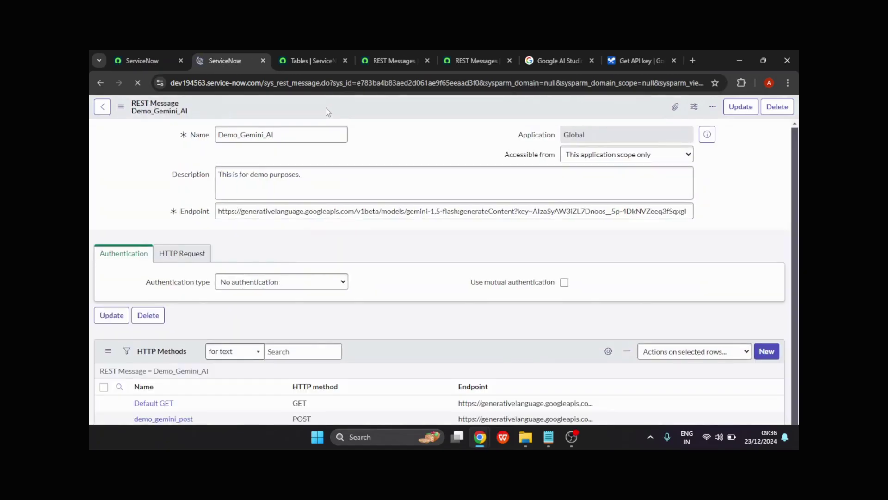
Open the demo_gemini_post HTTP method in its own tab.
scroll(452, 234, "down", 1)
scroll(452, 235, "down", 3)
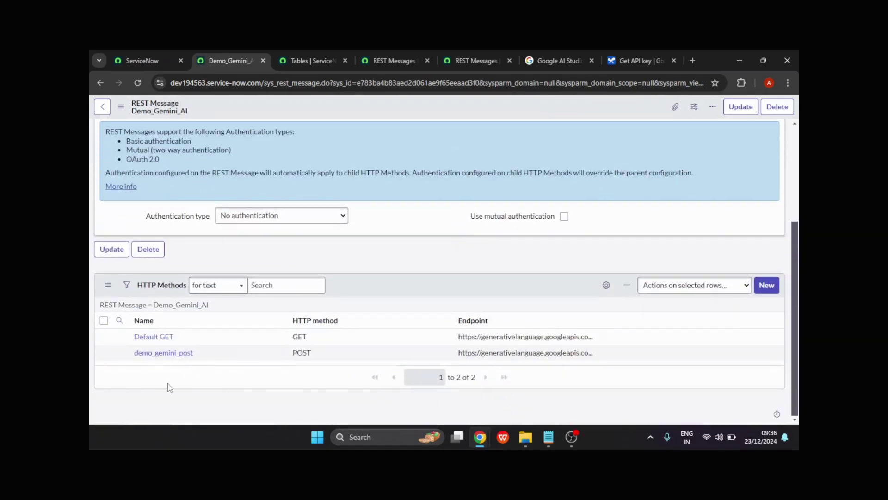
middle_click(164, 353)
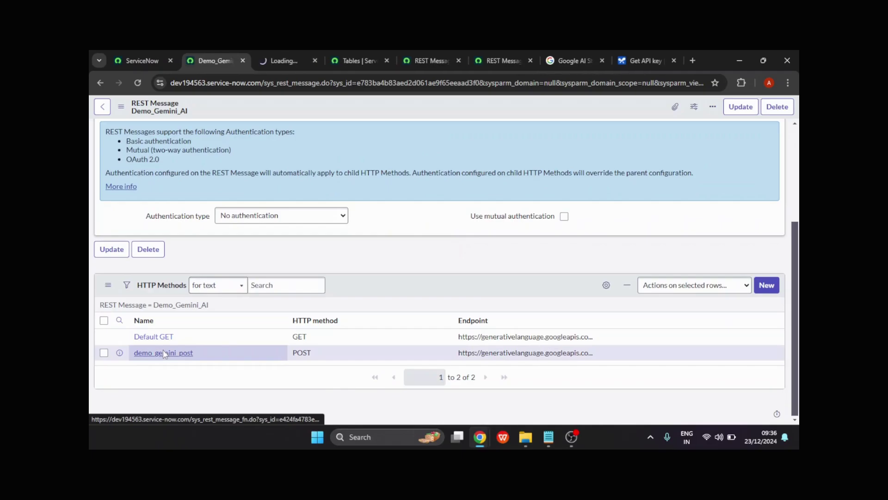
left_click(268, 58)
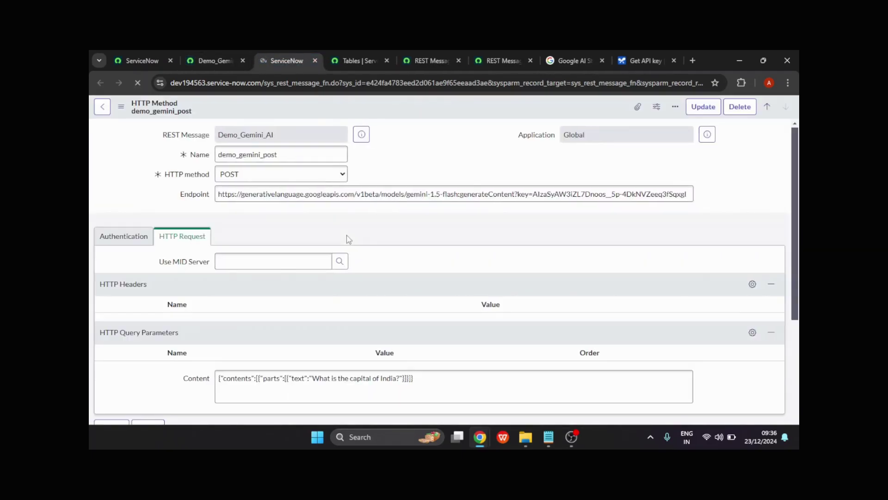
scroll(371, 263, "down", 2)
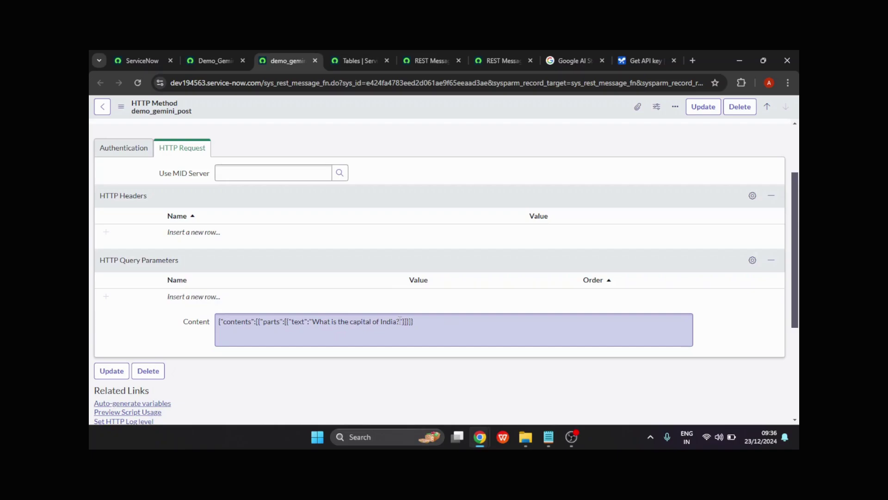
Replace the capital-of-India question in the Content body with ${text} and save the method.
left_click_drag(399, 320, 292, 315)
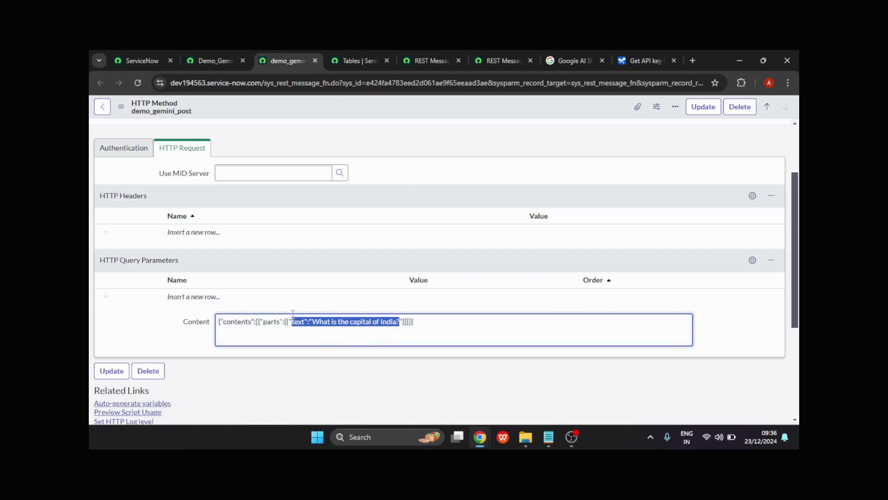
left_click(327, 324)
left_click_drag(312, 322, 401, 326)
key("BackSpace")
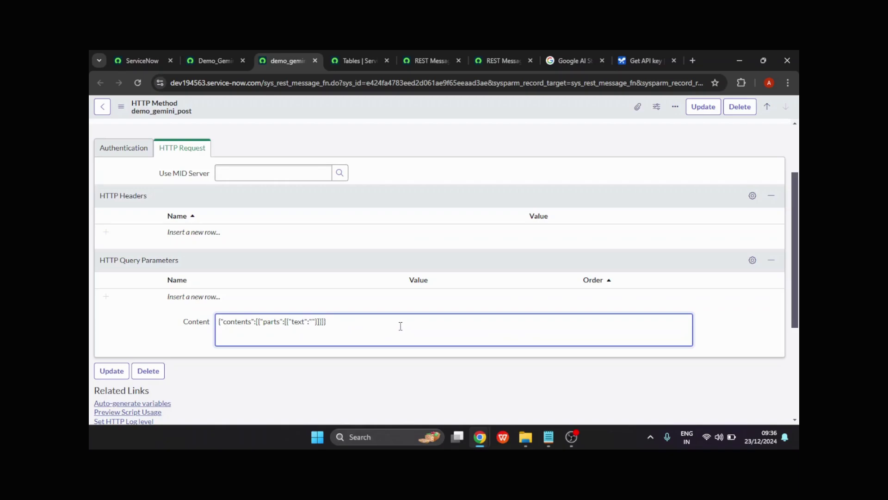
type("{}")
key("Left")
key("Left")
type("$")
key("Right")
type("text")
right_click(393, 113)
left_click(396, 114)
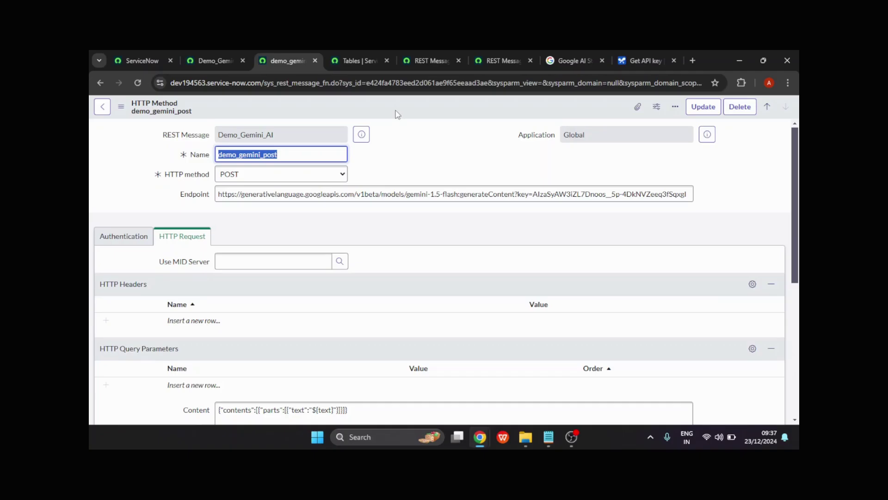
Move the ServiceNow tab into its own maximized browser window.
left_click(163, 56)
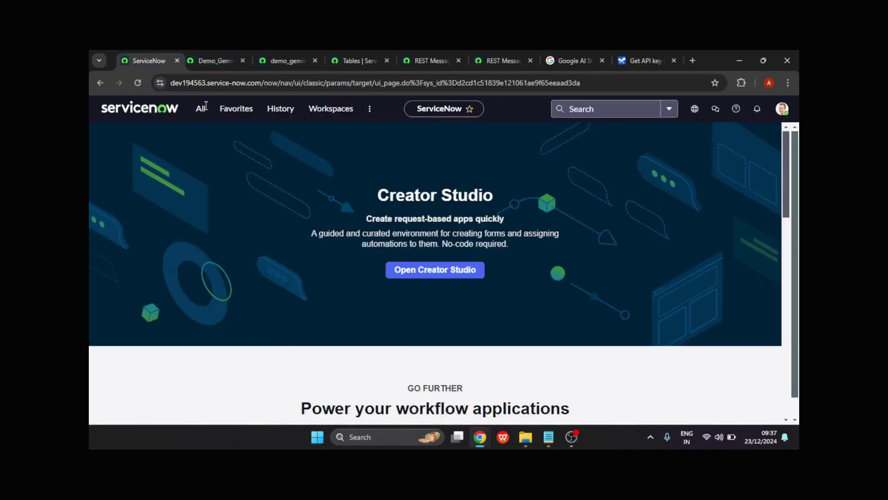
left_click_drag(152, 61, 200, 112)
left_click(570, 115)
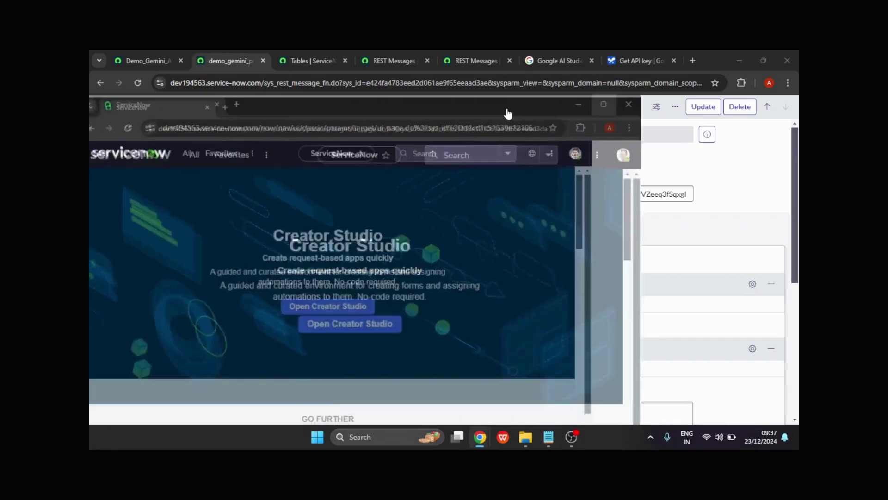
Filter the navigator for 'table', open System Definition > Tables in a new tab, and start a new table.
left_click(199, 109)
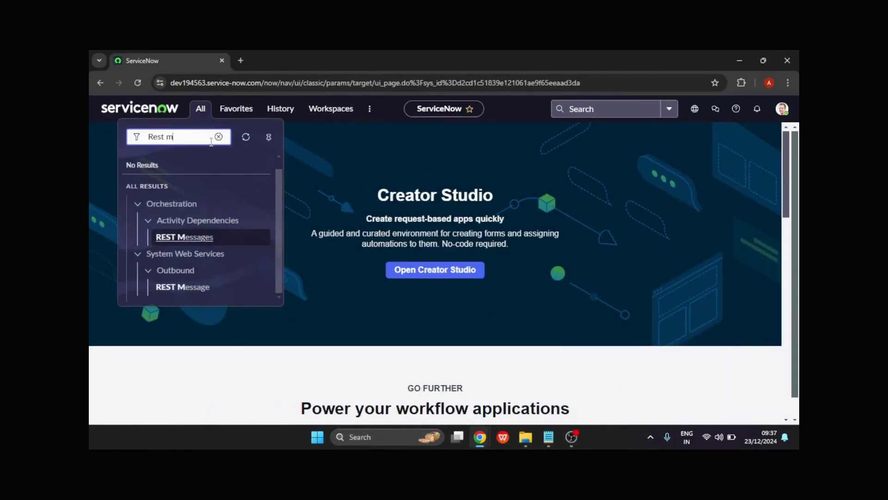
key("BackSpace")
key("BackSpace")
key("BackSpace")
key("BackSpace")
key("BackSpace")
key("BackSpace")
type("tabl")
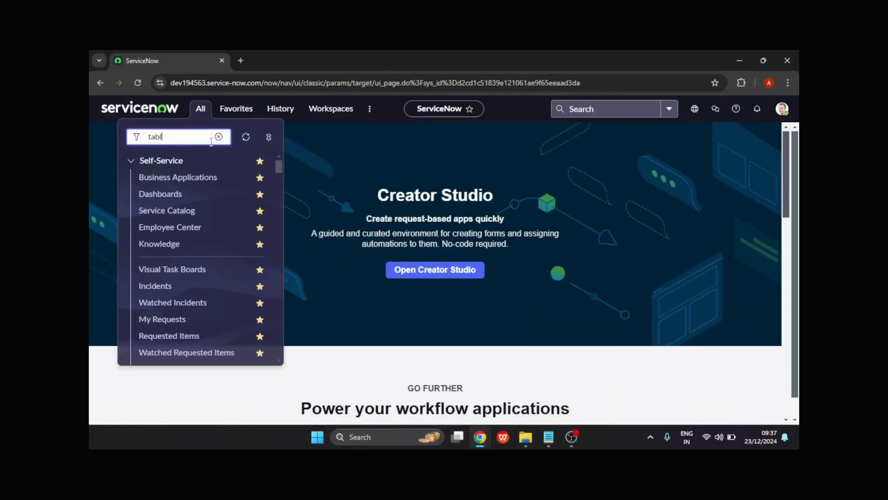
type("e")
scroll(204, 204, "down", 3)
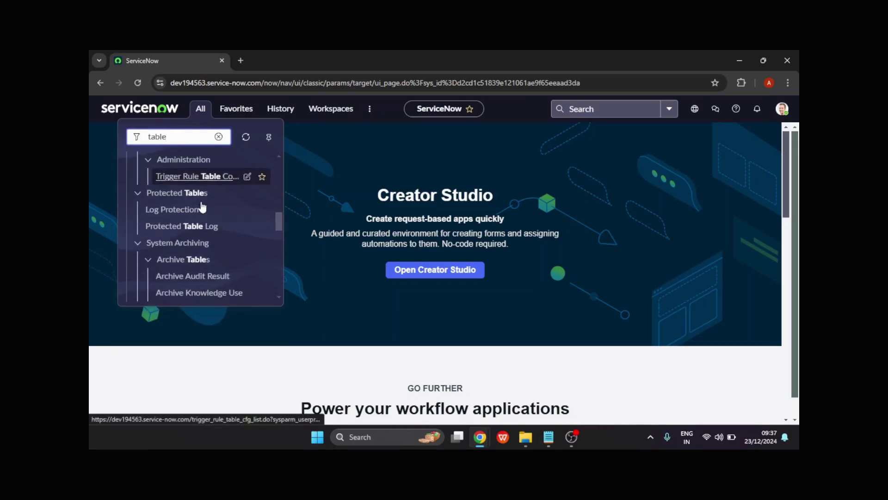
scroll(203, 208, "down", 5)
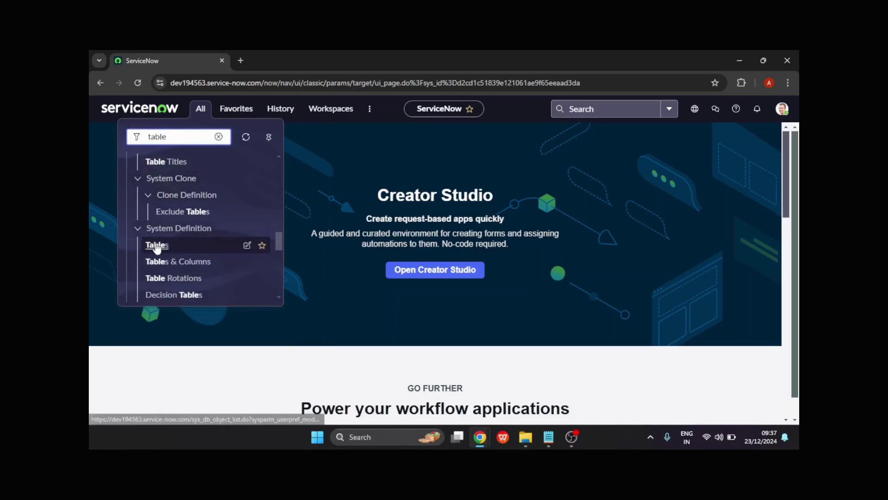
middle_click(157, 245)
left_click(257, 69)
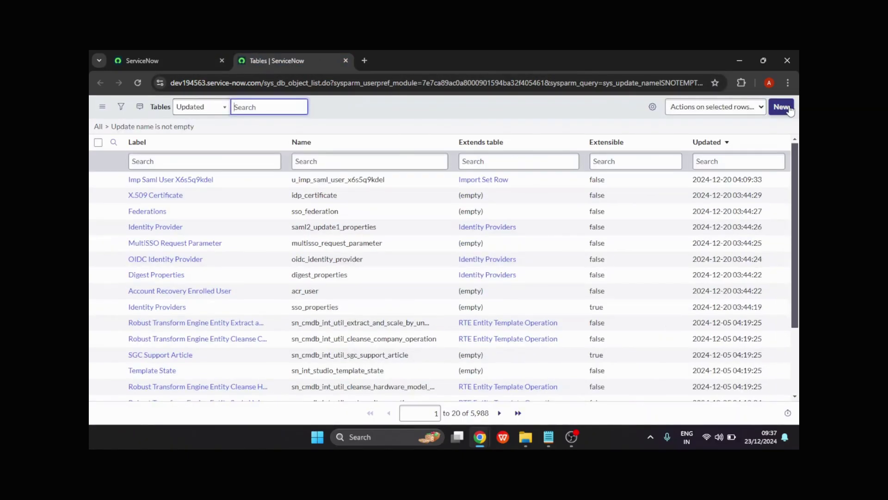
left_click(790, 109)
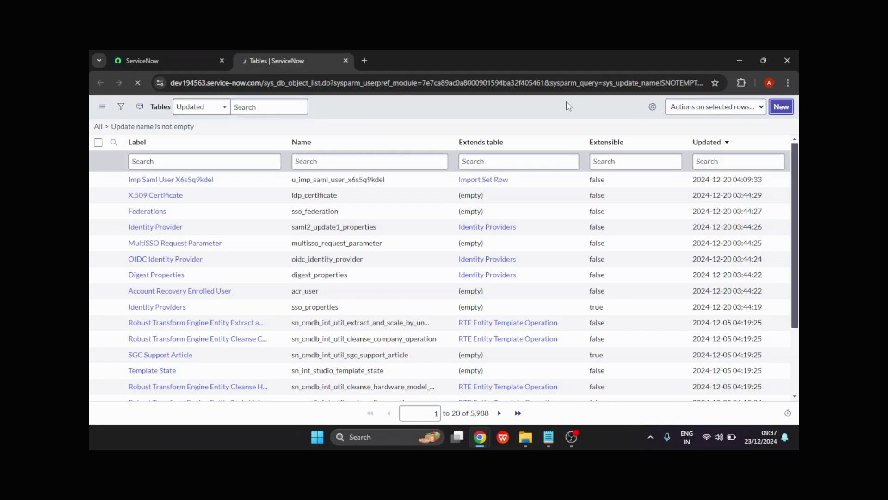
left_click(281, 143)
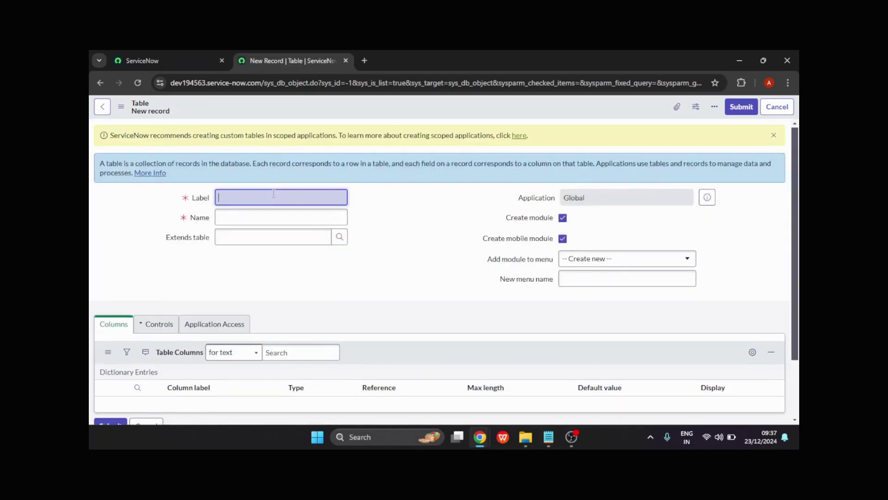
Label the new table Demo_Gemini_AI (u_demo_gemini_ai), create a new menu module, and save it.
type("Demo")
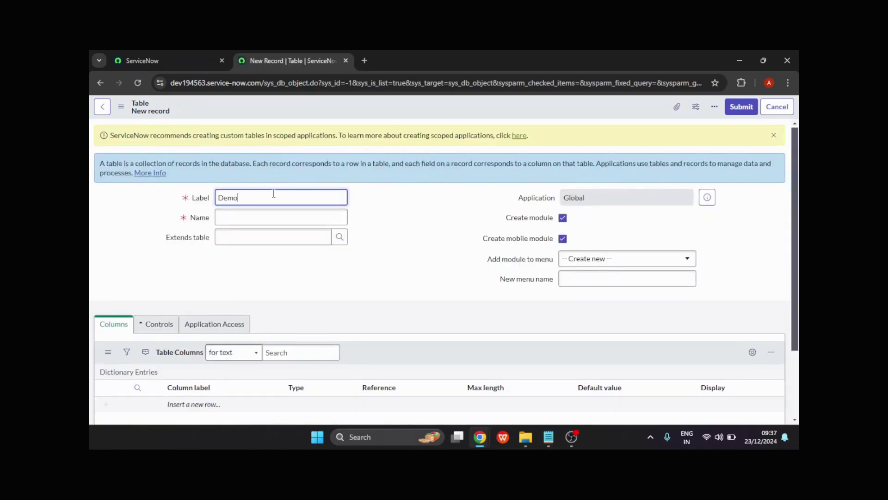
type("_Gemini_AI")
key("Tab")
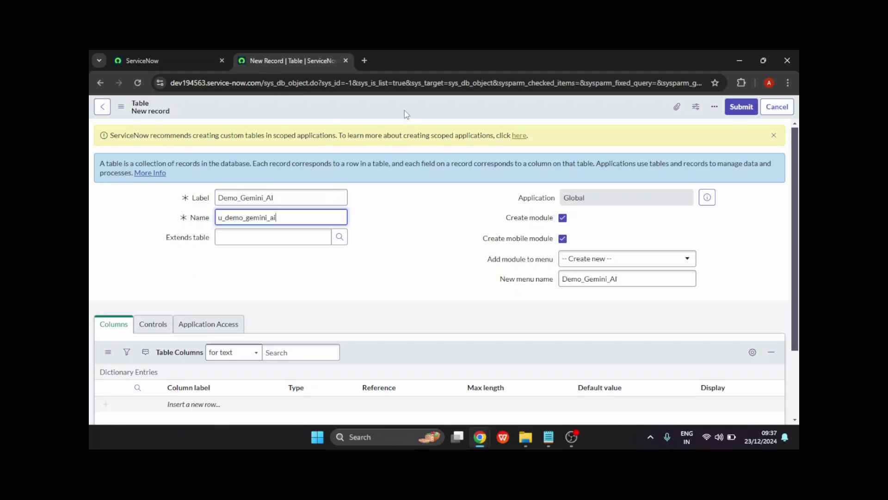
right_click(405, 112)
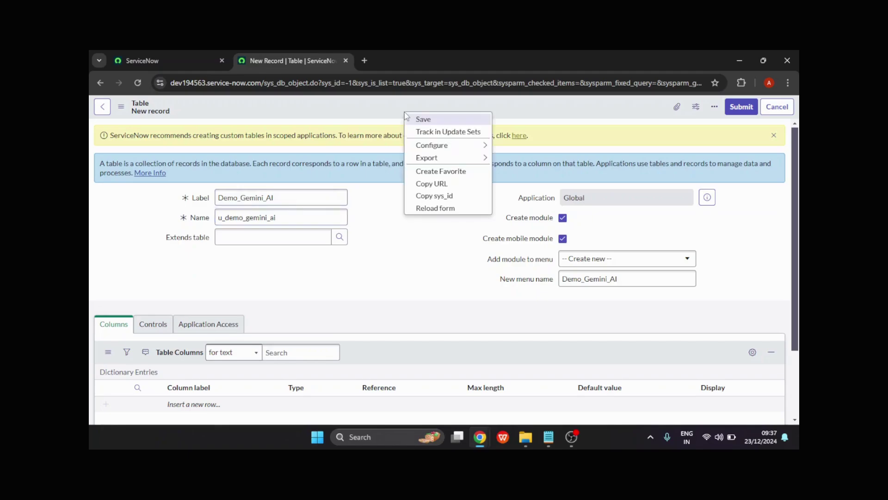
left_click(598, 264)
left_click(598, 263)
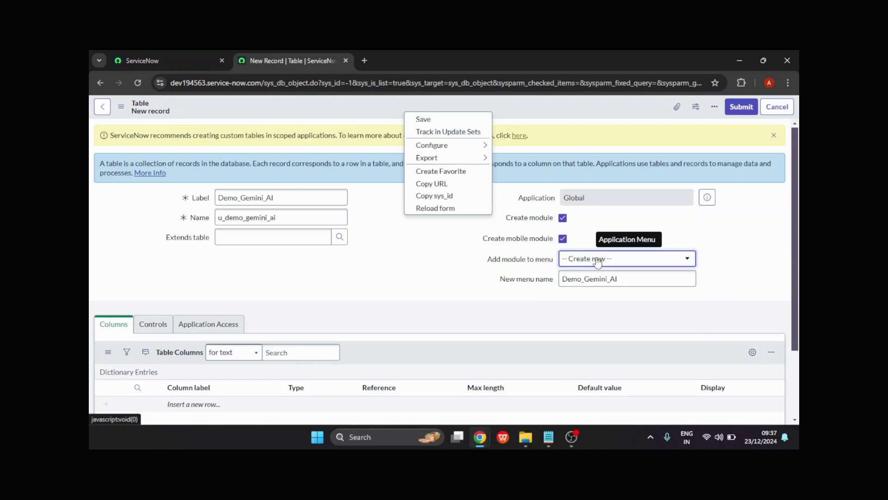
left_click(621, 259)
left_click(622, 259)
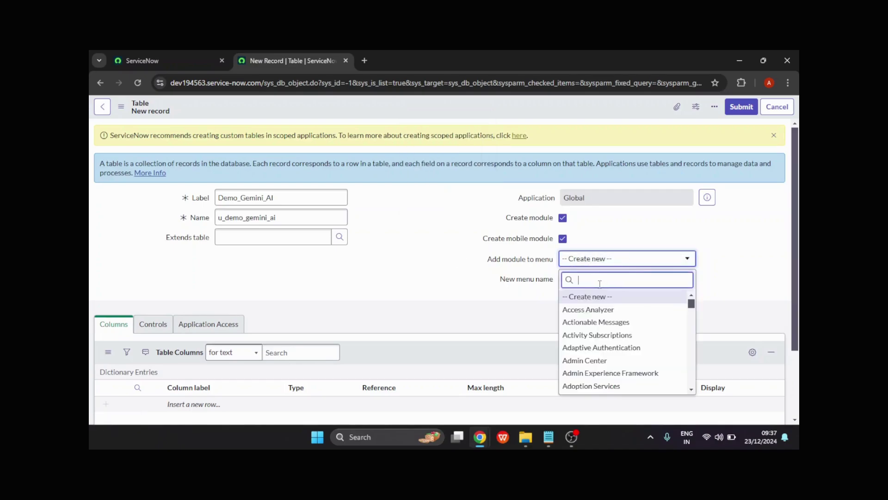
left_click(599, 299)
right_click(420, 107)
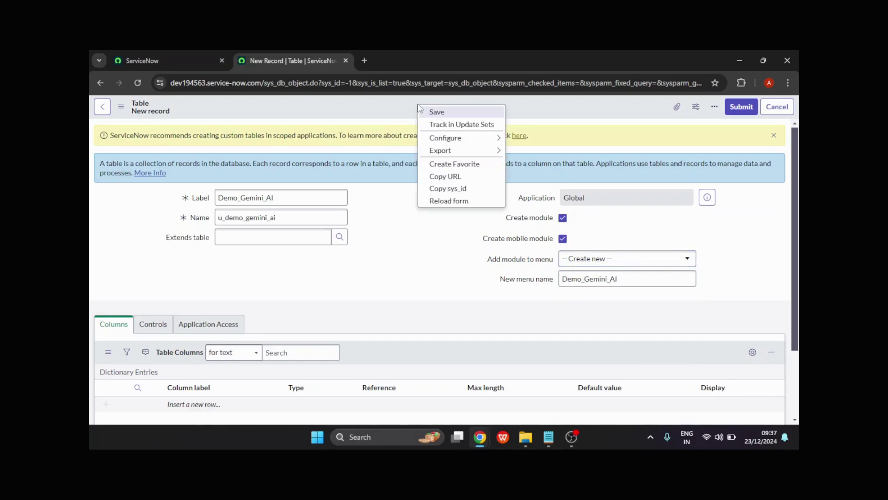
left_click(426, 111)
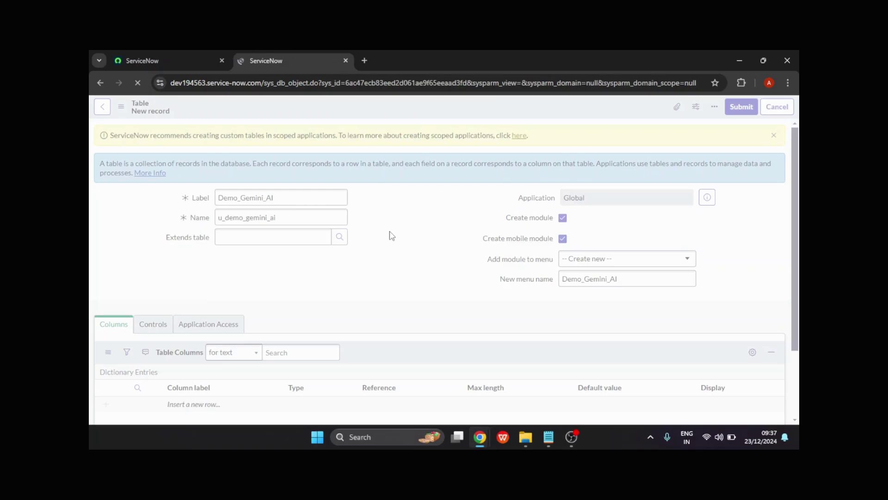
Add an 'input' column of type String (Full UTF-8) with max length 60.
scroll(391, 235, "down", 3)
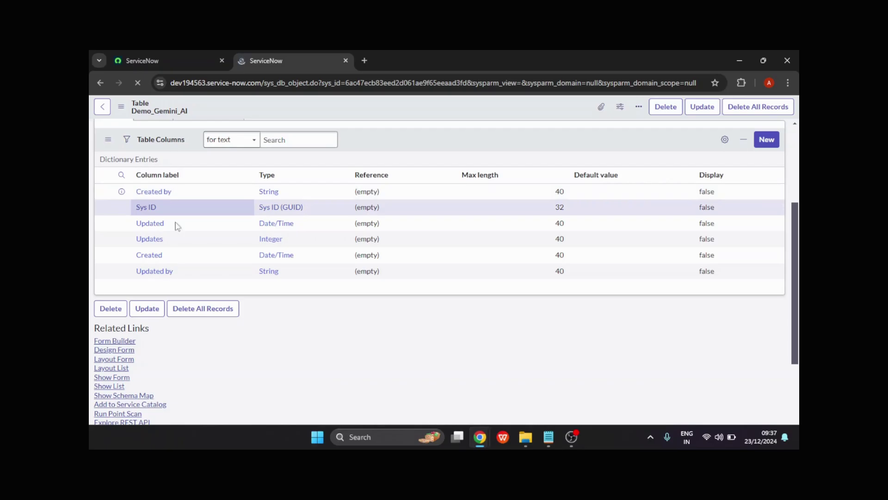
scroll(193, 191, "down", 5)
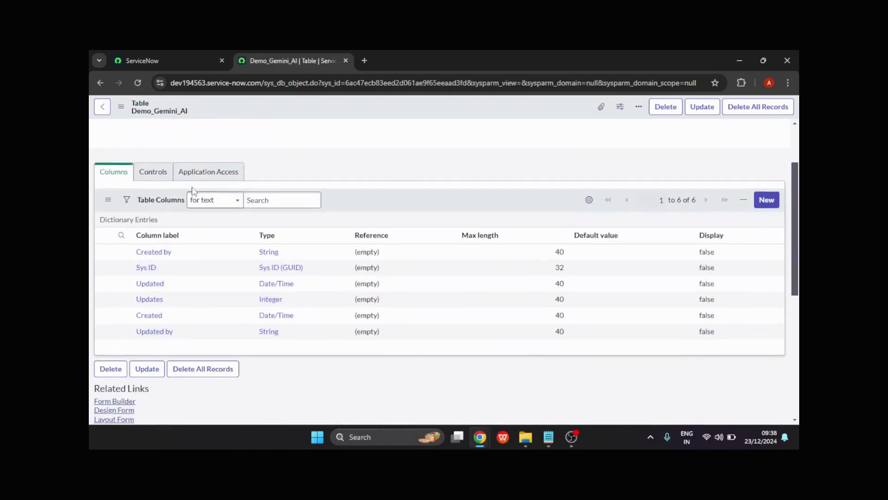
scroll(199, 304, "up", 2)
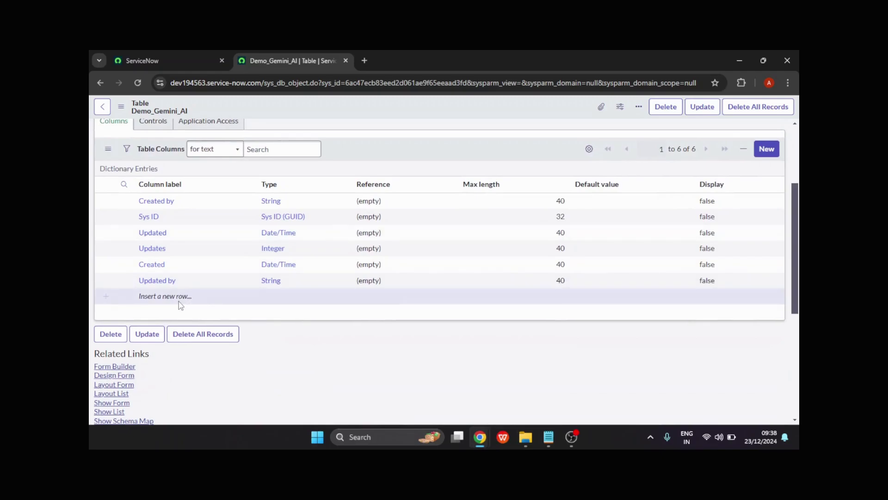
left_click(180, 304)
left_click(180, 304)
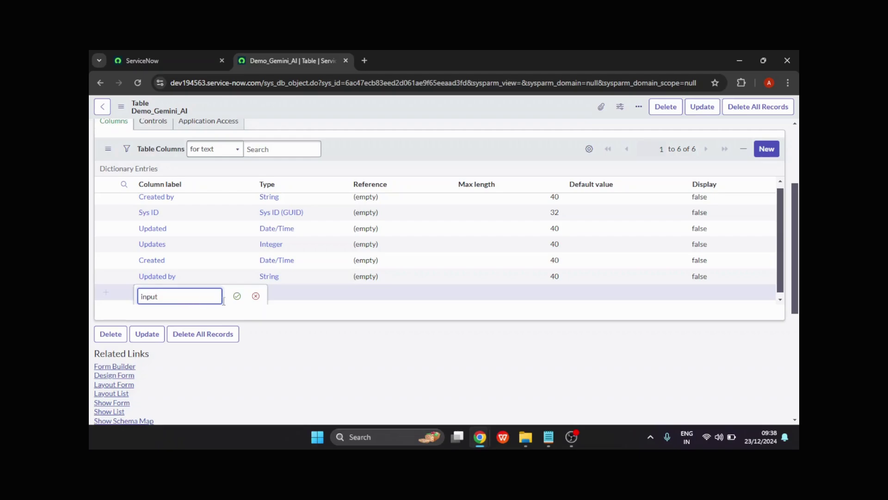
left_click(238, 298)
left_click(291, 300)
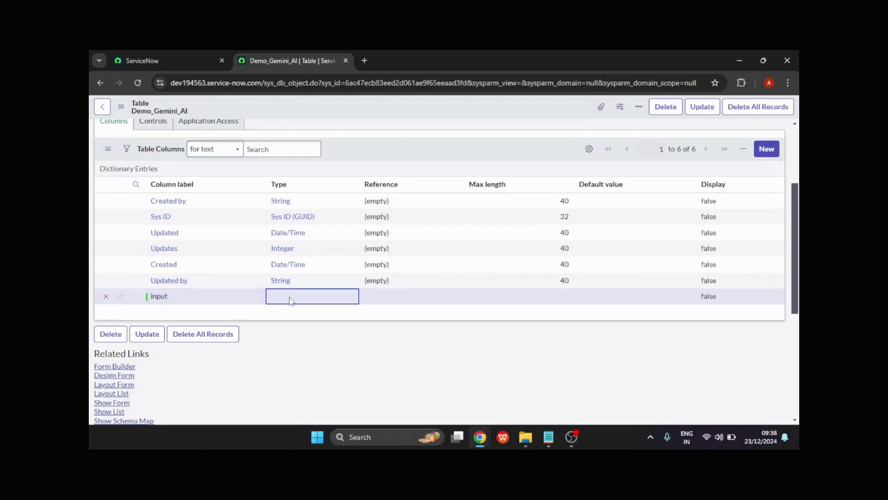
left_click(291, 300)
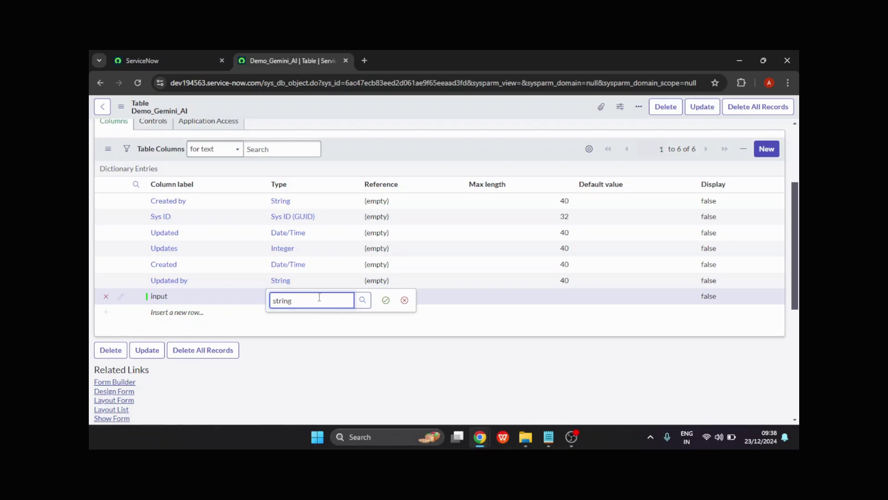
type("string")
left_click(331, 341)
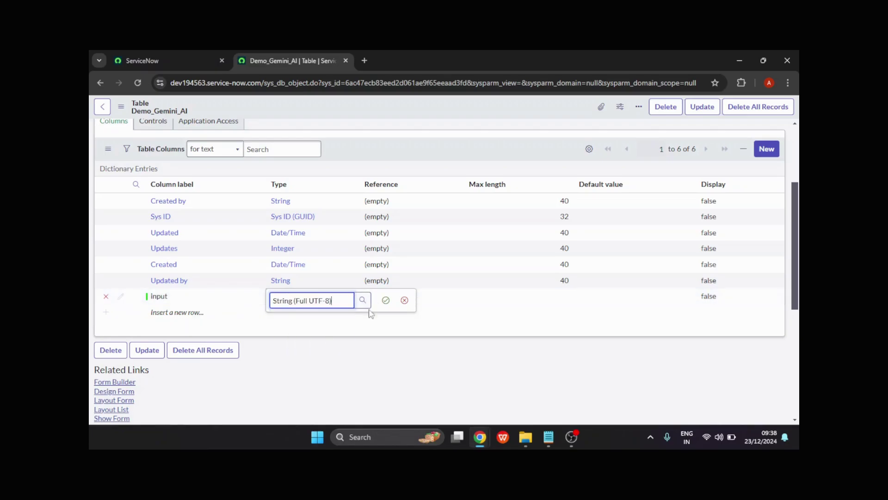
left_click(386, 300)
left_click(532, 301)
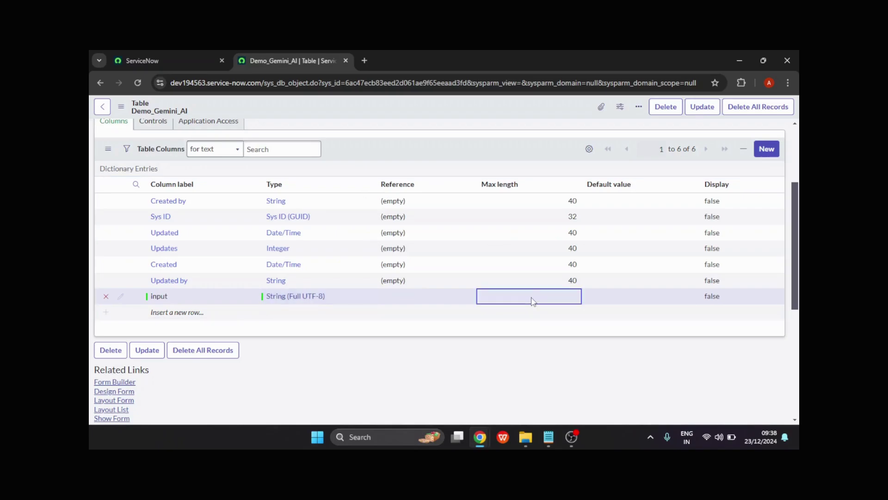
left_click(533, 301)
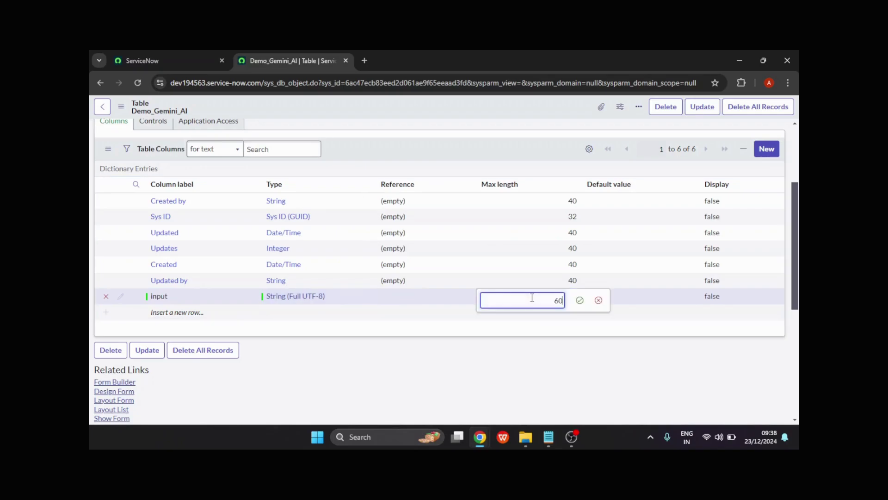
left_click(580, 299)
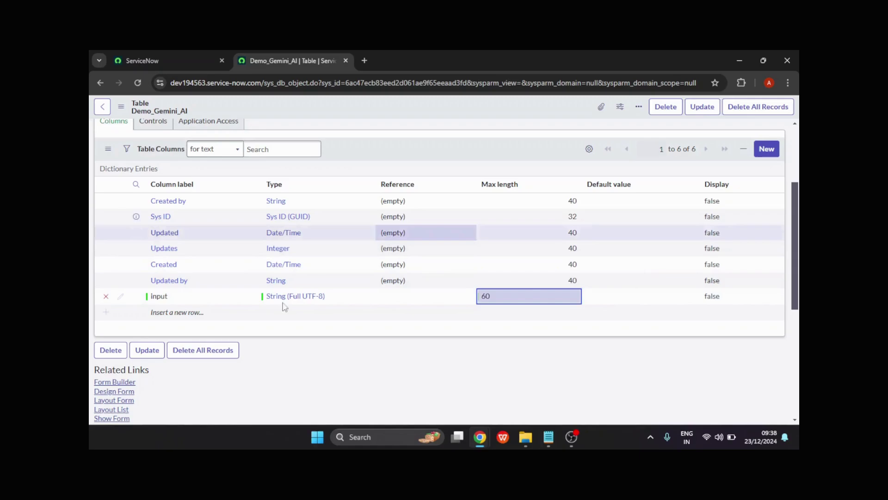
Add an 'output' String (Full UTF-8) column with max length 2000 and save the table.
left_click(160, 312)
left_click(159, 314)
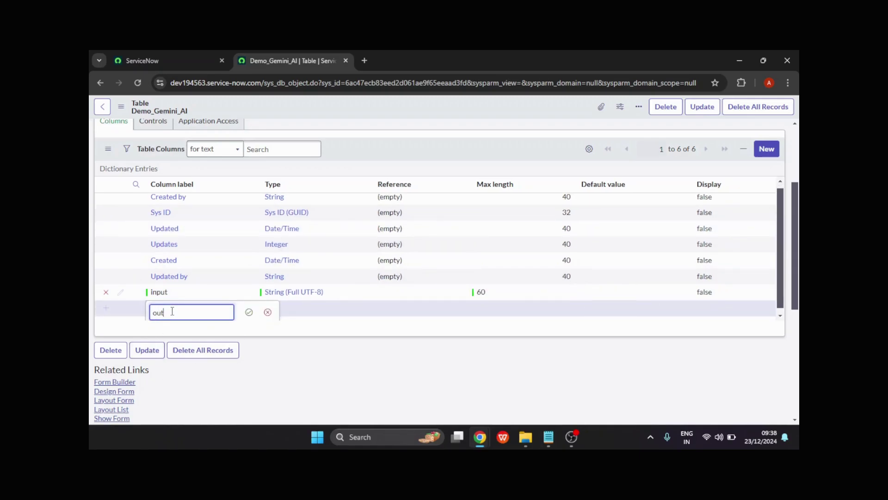
type("output")
left_click(249, 312)
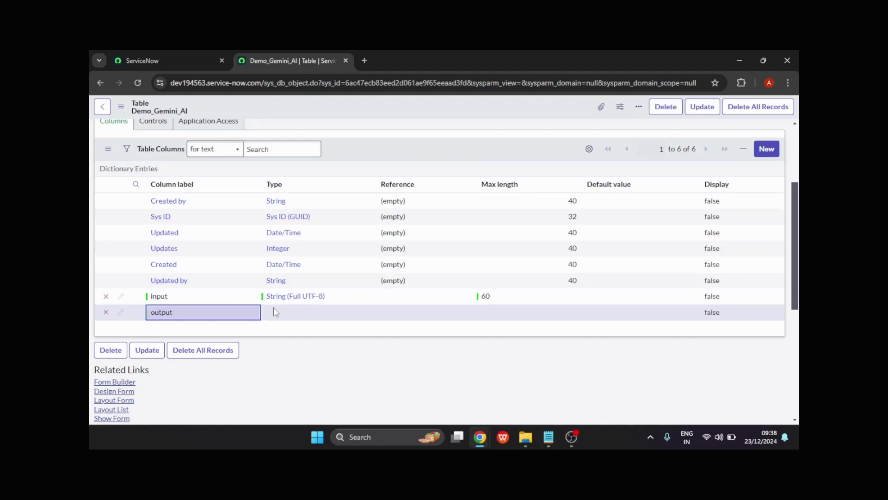
left_click(302, 311)
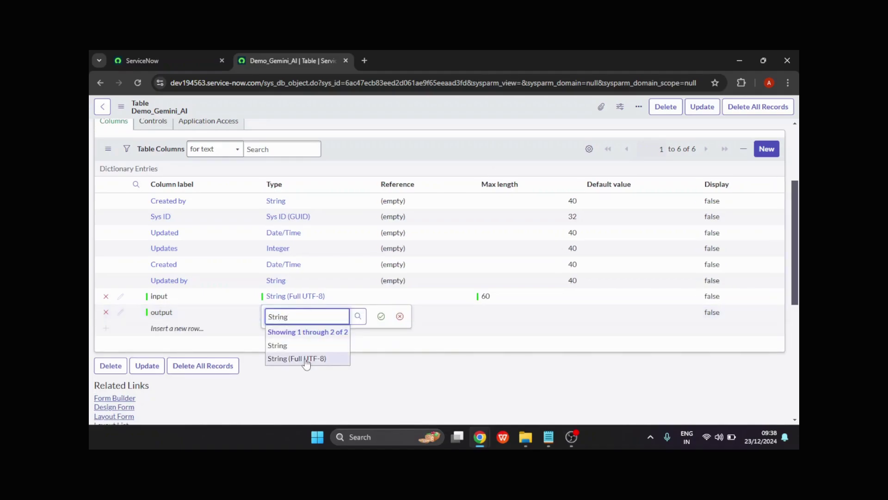
left_click(305, 362)
left_click(381, 318)
left_click(481, 315)
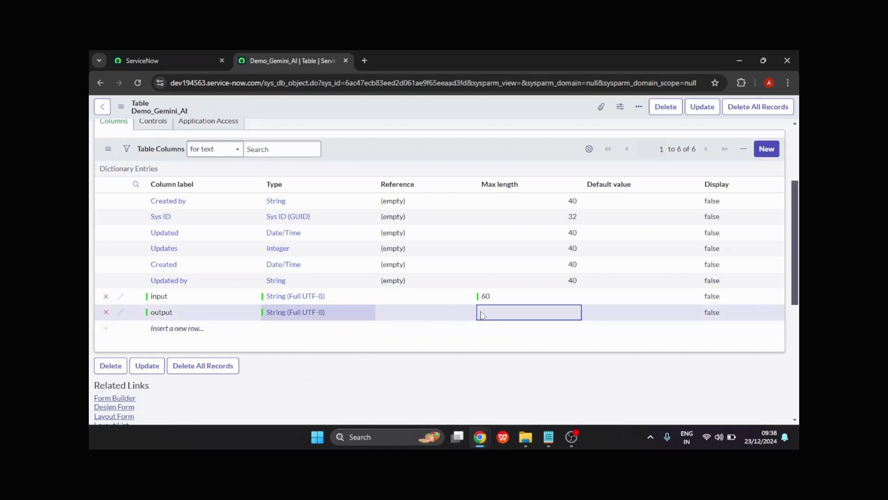
left_click(481, 315)
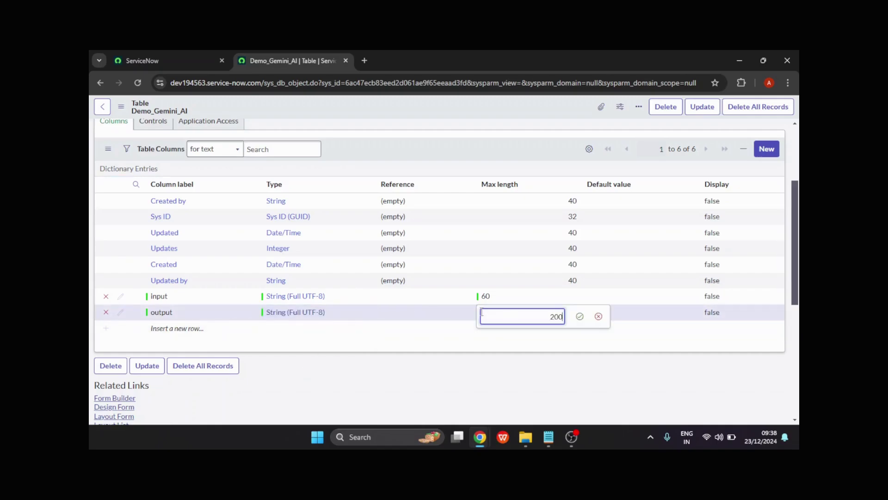
type("2000")
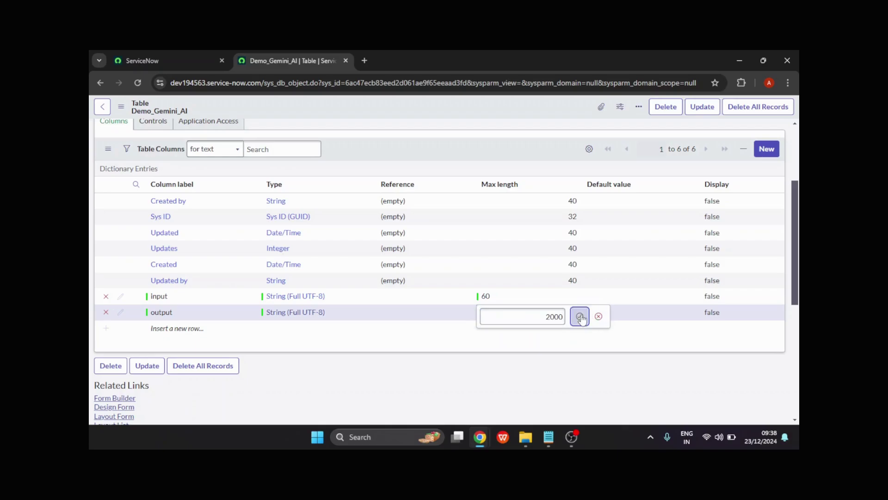
left_click(579, 316)
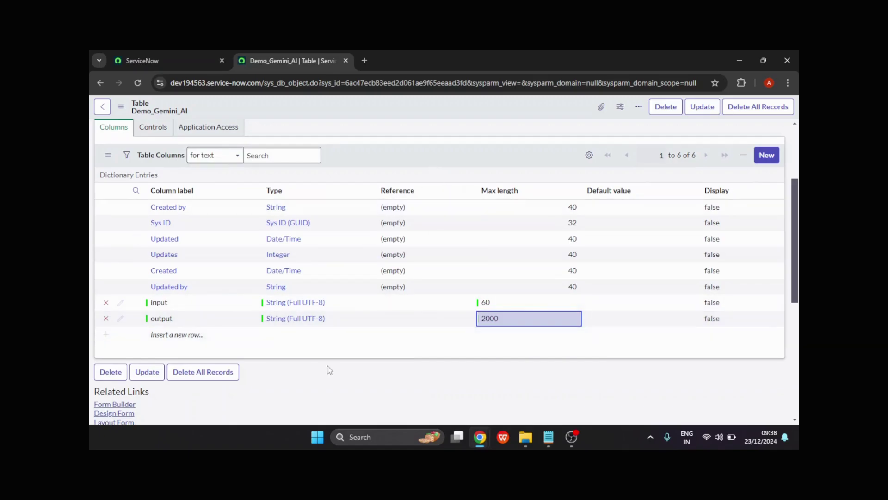
double_click(187, 335)
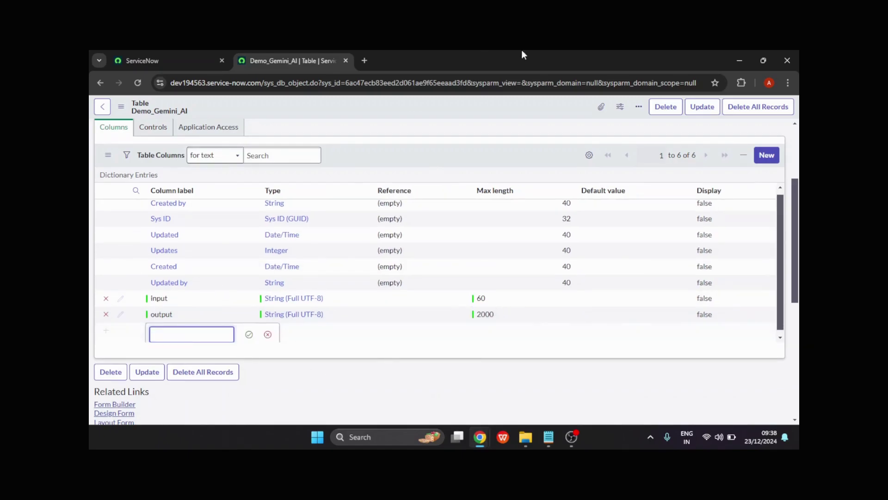
right_click(465, 110)
left_click(470, 114)
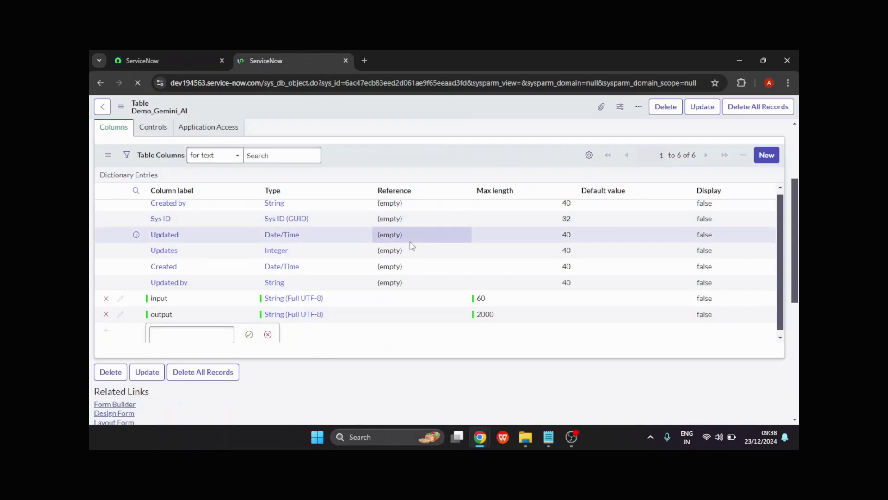
Open a new Demo_Gemini_AI record form with blank input and output fields.
scroll(412, 245, "down", 2)
scroll(411, 244, "down", 1)
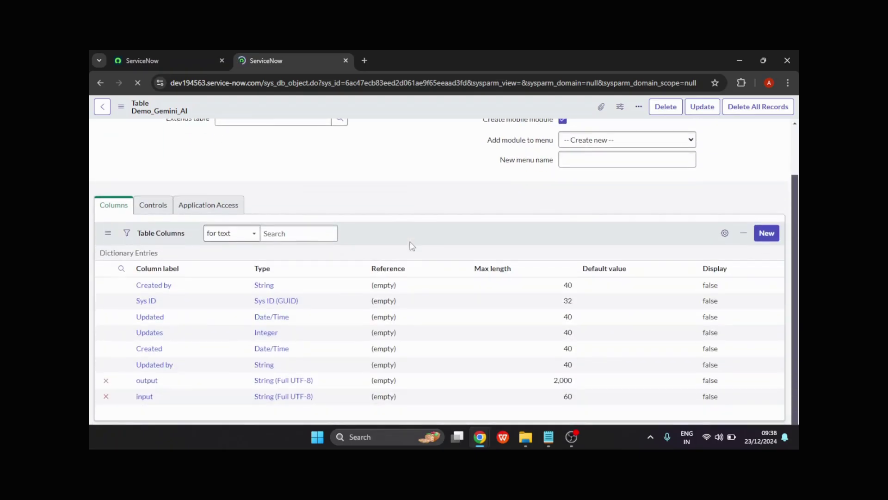
scroll(333, 321, "down", 2)
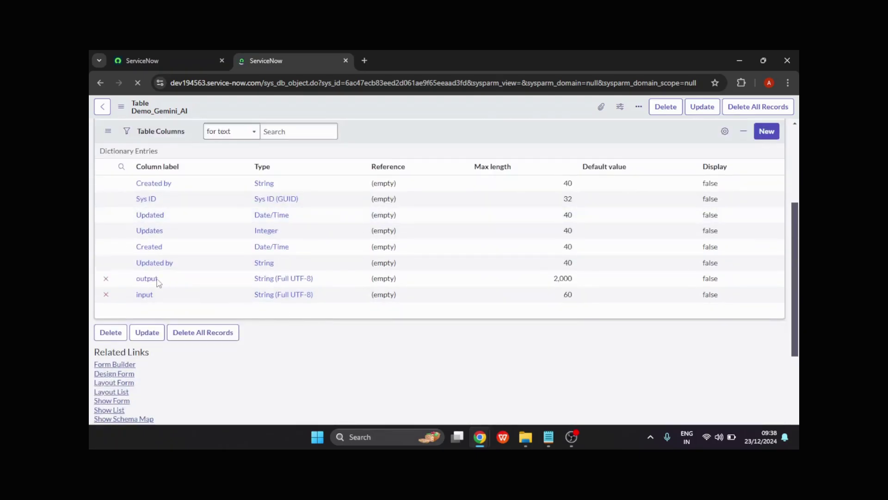
scroll(162, 304, "down", 2)
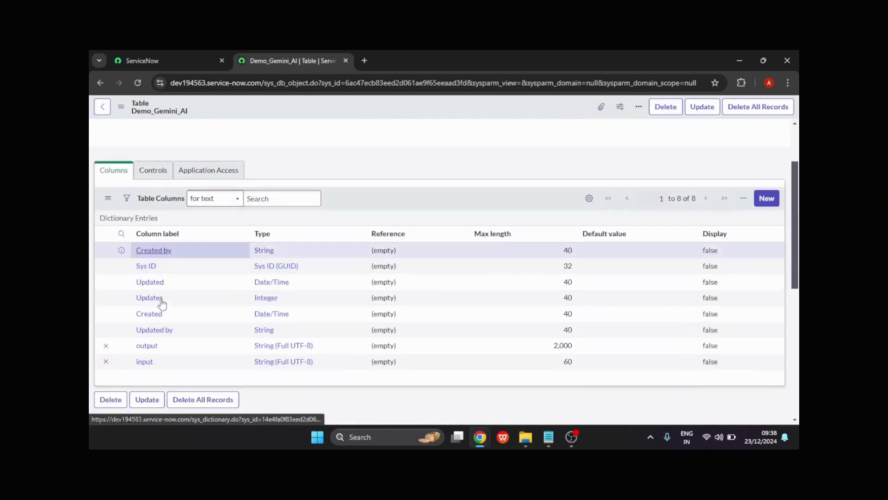
scroll(162, 304, "down", 5)
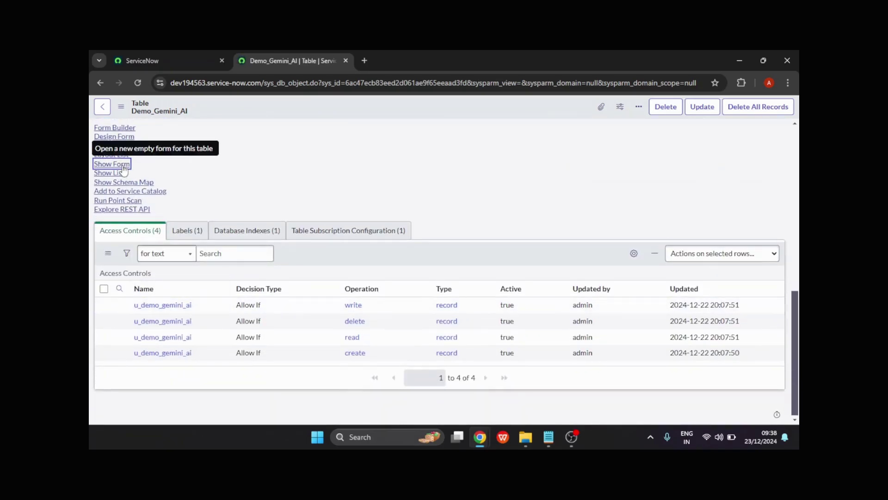
left_click(123, 165)
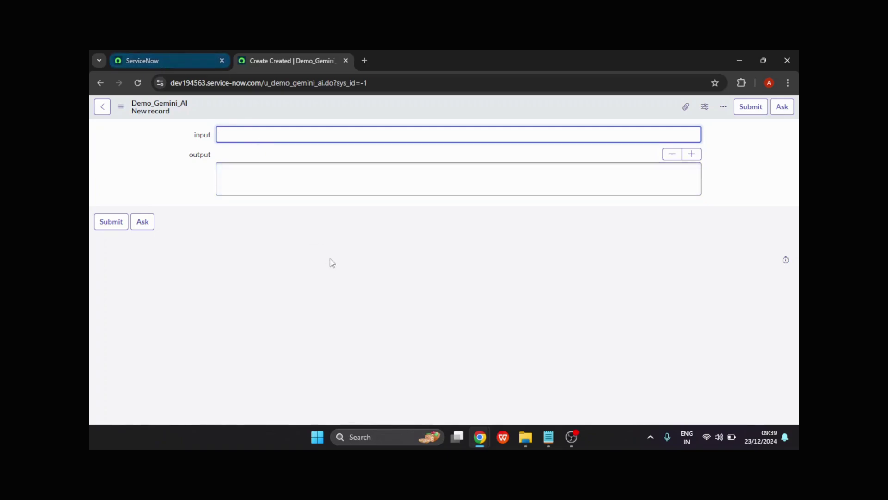
Preview the demo_gemini_post RESTMessageV2 script usage, select all of it, and return to the REST Message tab.
mouse_move(485, 434)
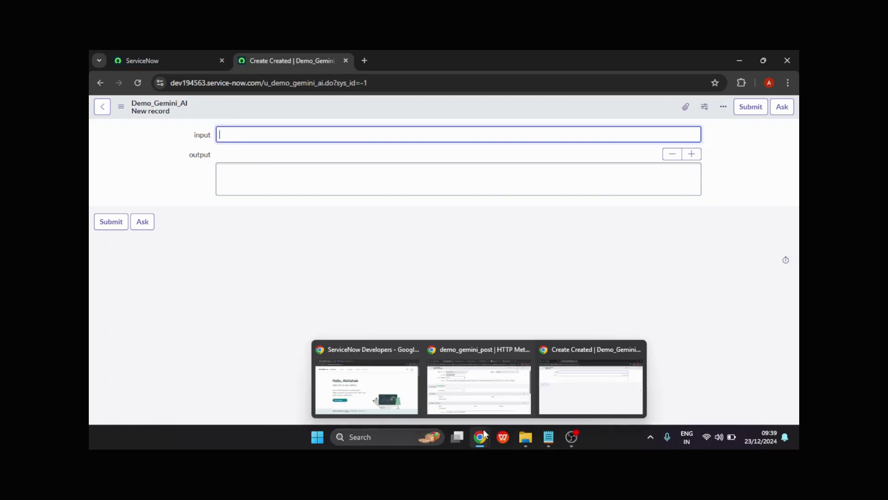
left_click(490, 382)
scroll(283, 296, "down", 5)
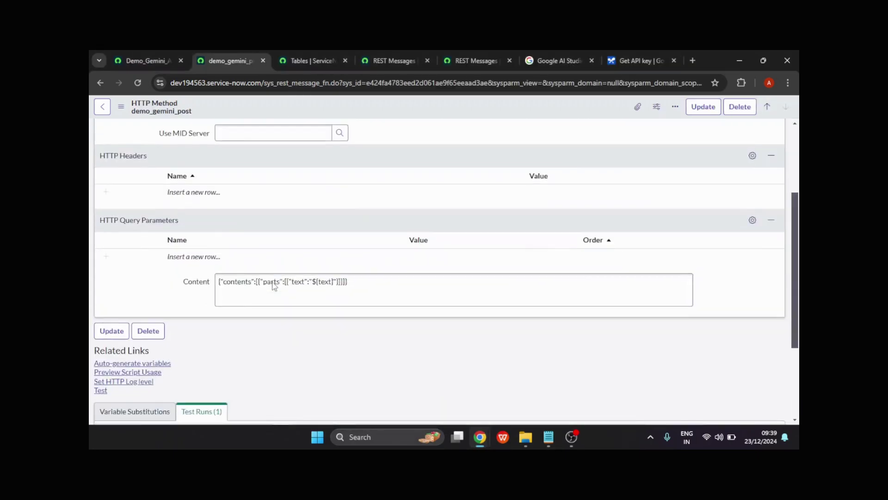
scroll(333, 242, "up", 3)
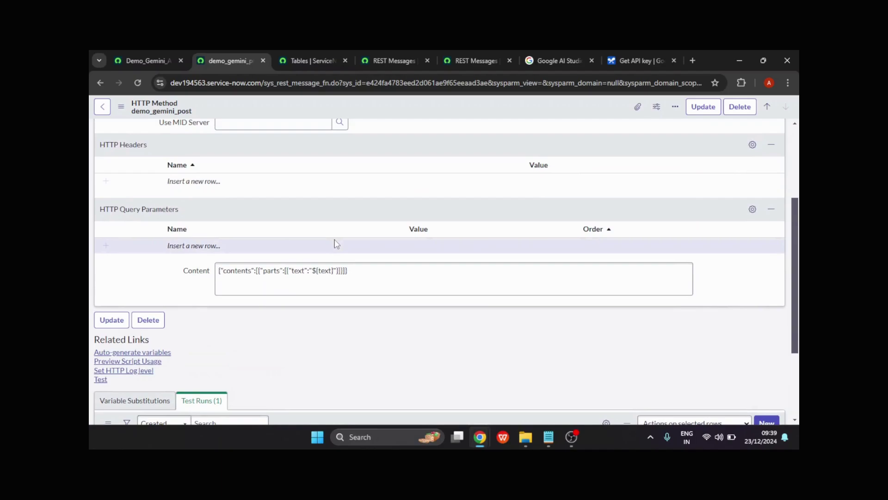
scroll(337, 244, "up", 1)
scroll(336, 244, "down", 1)
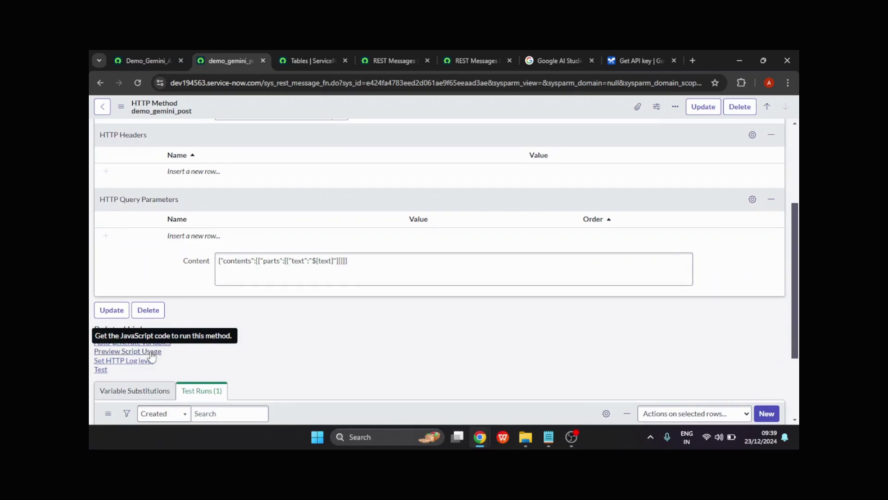
left_click(151, 352)
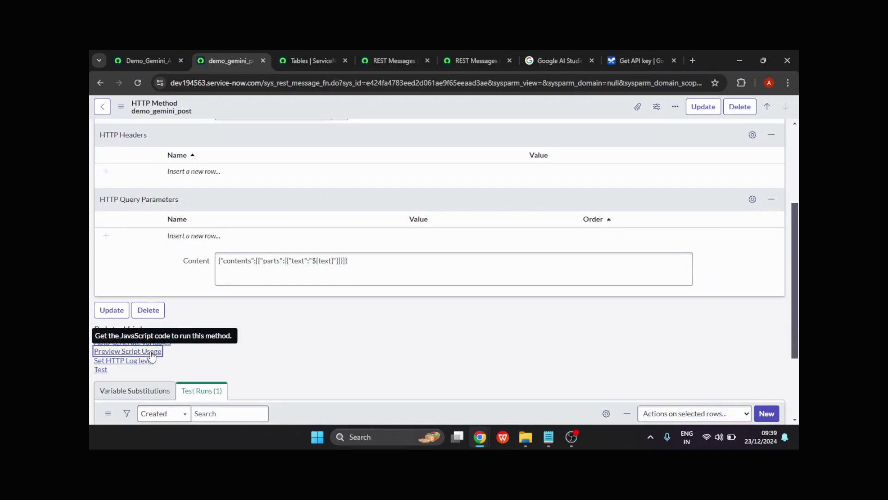
left_click(404, 275)
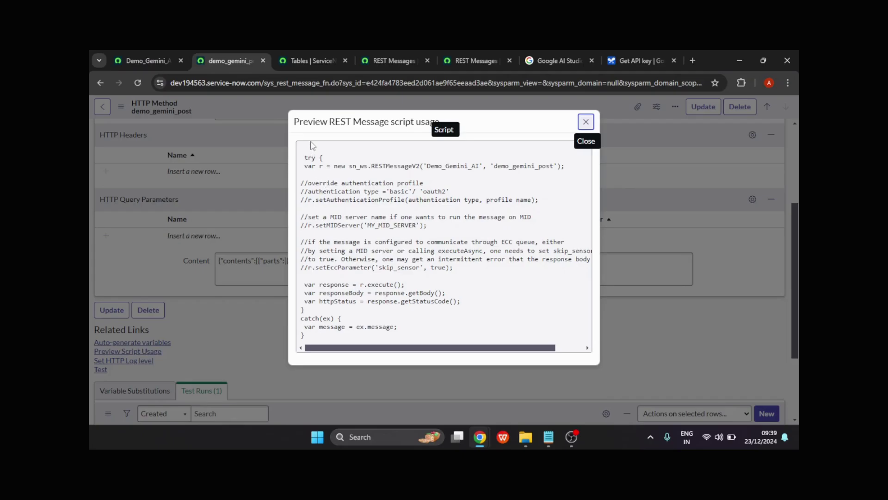
left_click_drag(301, 157, 349, 369)
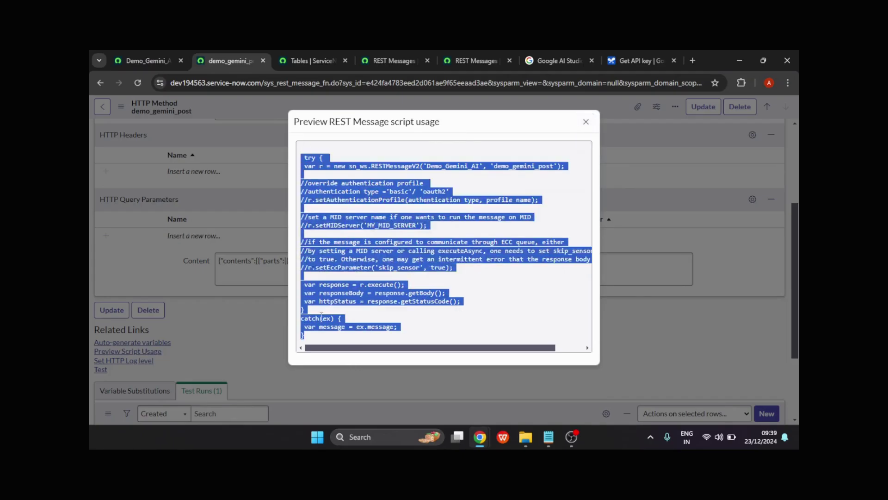
left_click(140, 59)
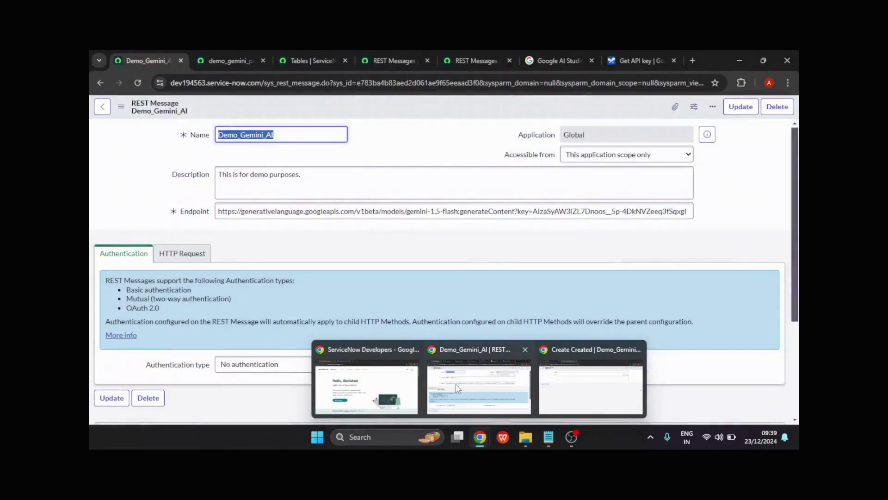
left_click(457, 387)
Filter the navigator for 'script include' and open System Definition > Script Includes in a new tab.
mouse_move(480, 437)
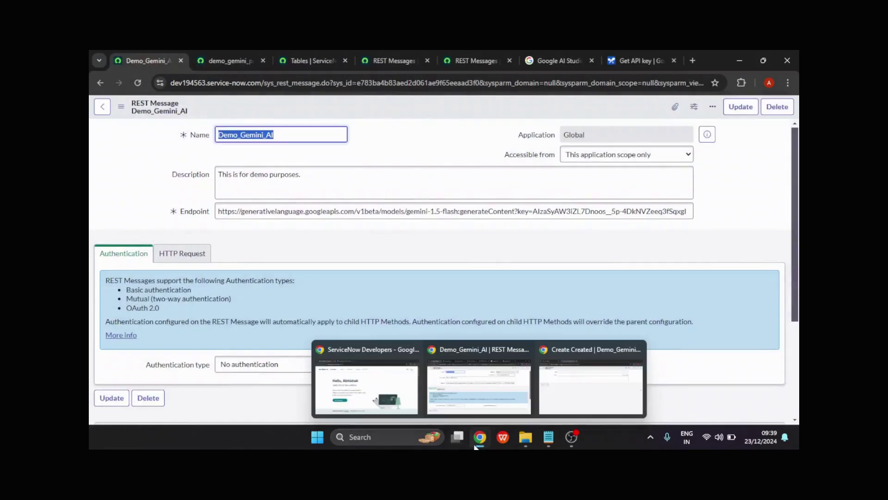
left_click(571, 373)
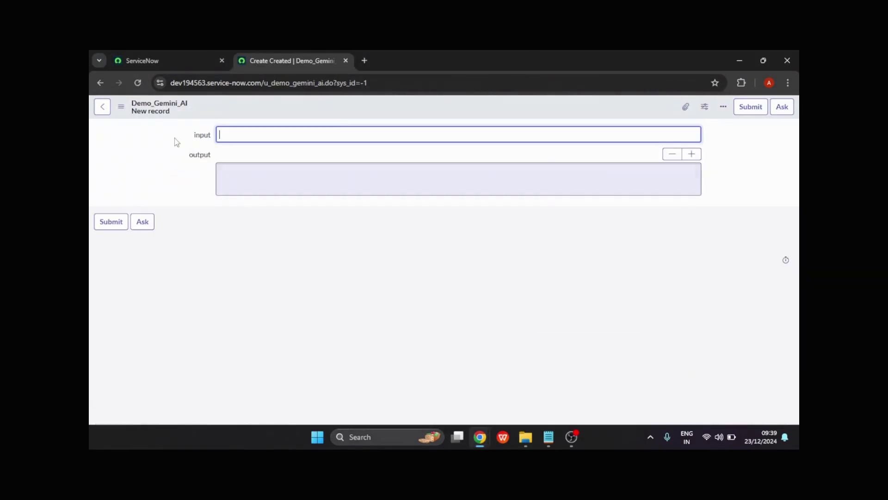
left_click(171, 56)
left_click(201, 111)
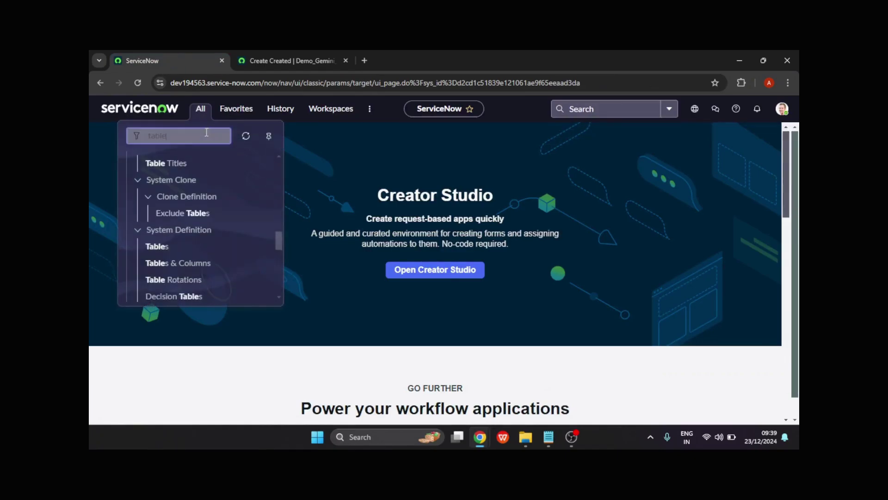
key("BackSpace")
key("BackSpace")
key("BackSpace")
key("BackSpace")
key("BackSpace")
type("scrip")
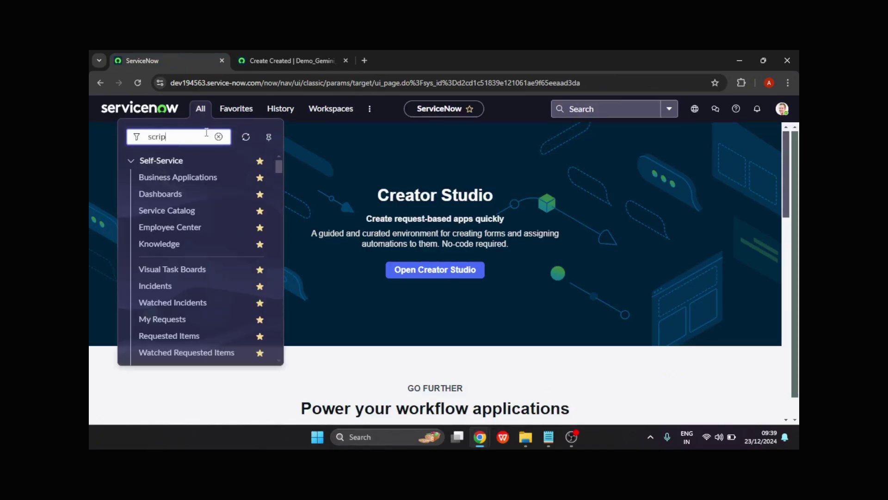
type("t include")
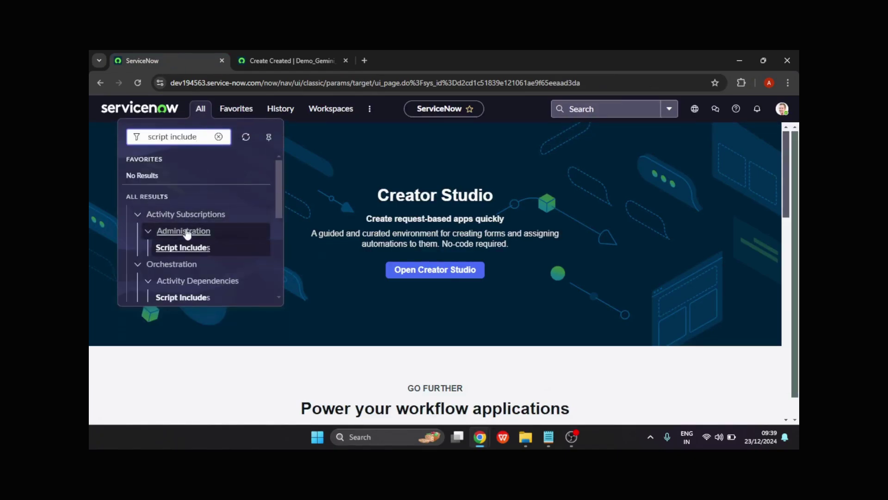
scroll(183, 234, "down", 3)
scroll(185, 238, "down", 2)
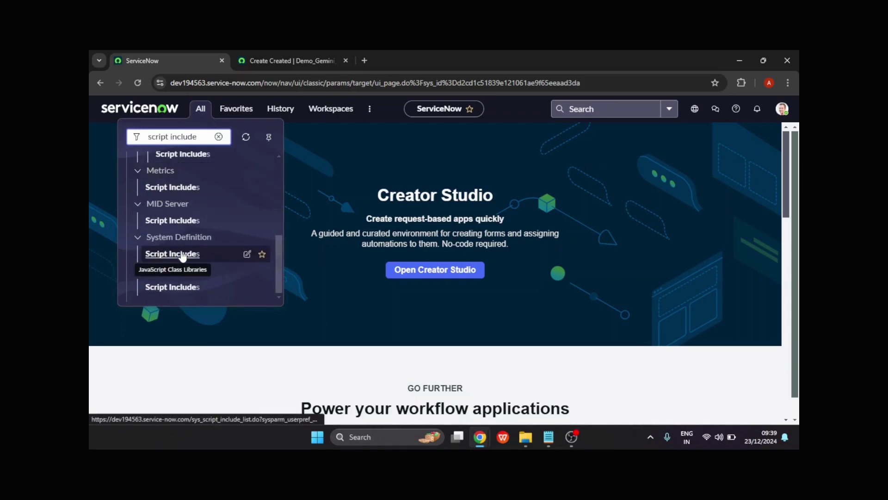
middle_click(179, 254)
left_click(403, 60)
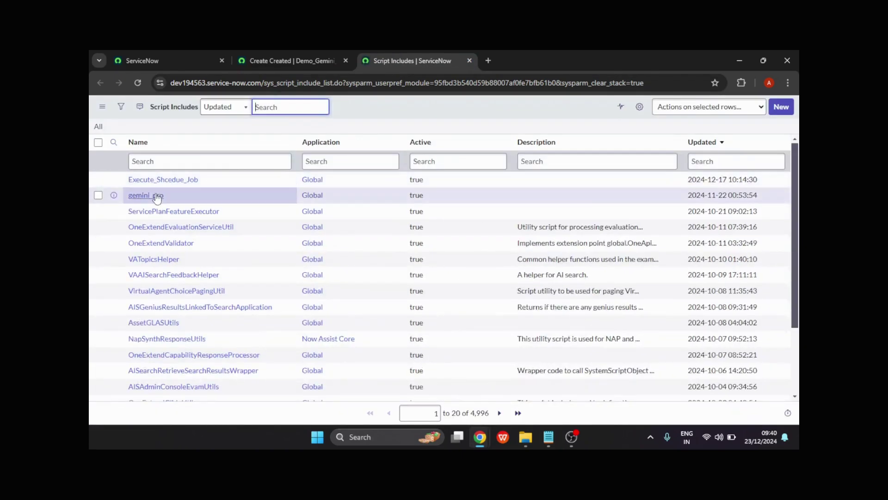
Open the gemini_pro Script Include in its own tab.
middle_click(156, 195)
left_click(552, 56)
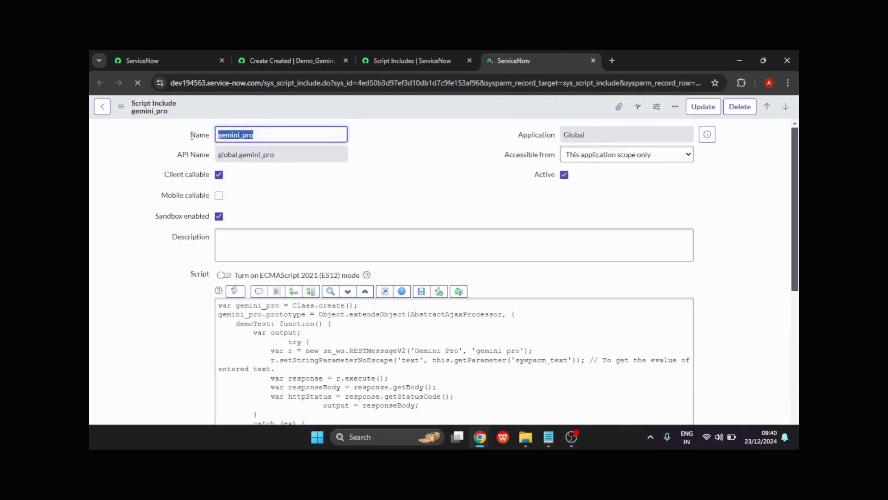
scroll(403, 218, "down", 1)
scroll(405, 221, "down", 2)
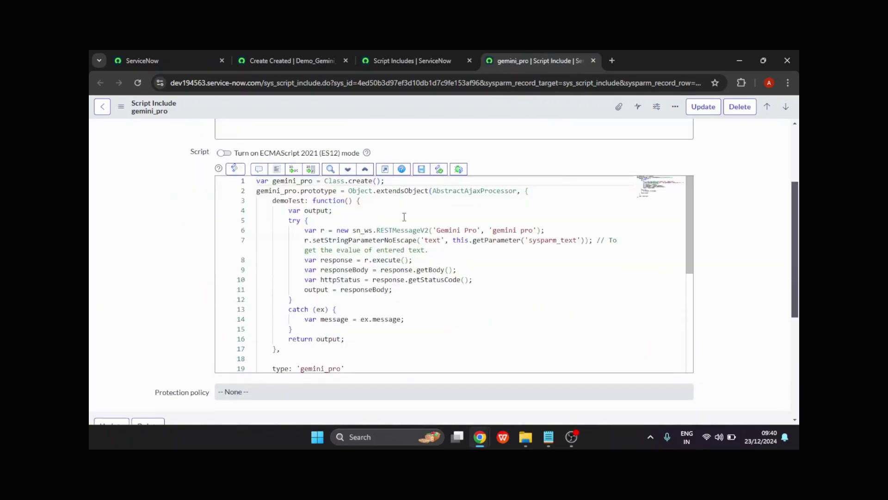
Review the demoTest function, highlighting its output variable, return statement and try/catch block.
left_click_drag(273, 202, 305, 200)
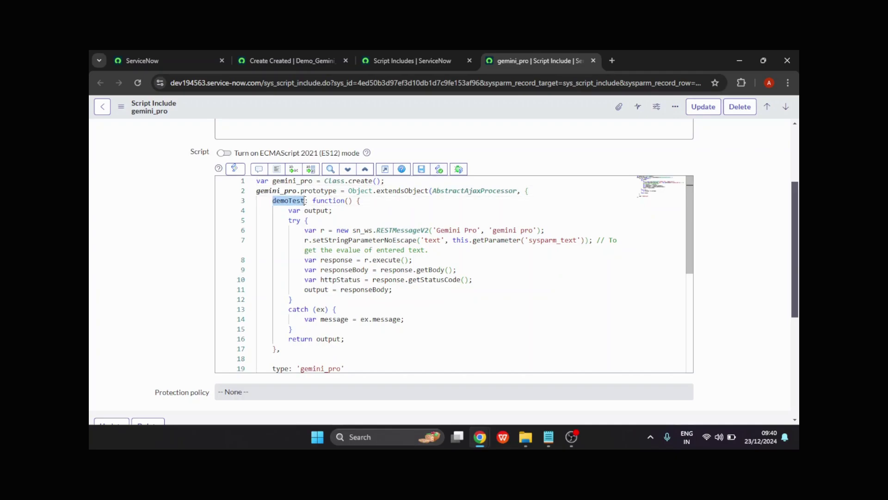
scroll(292, 192, "down", 1)
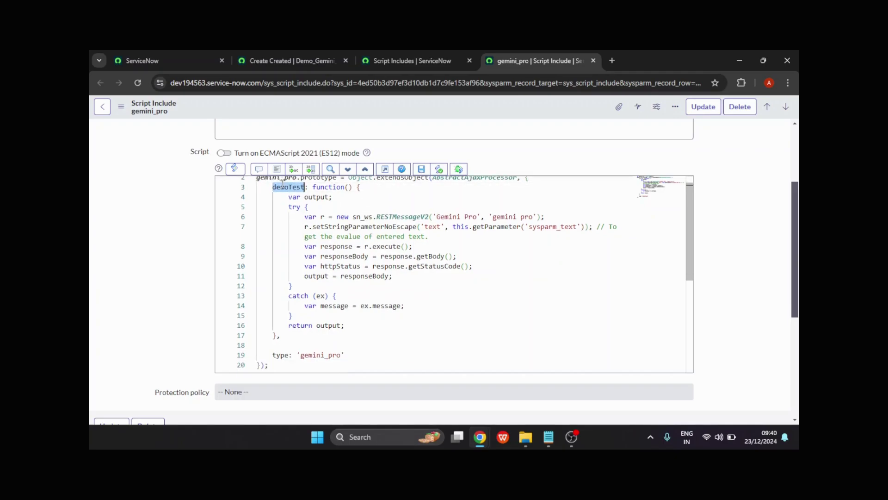
mouse_move(283, 184)
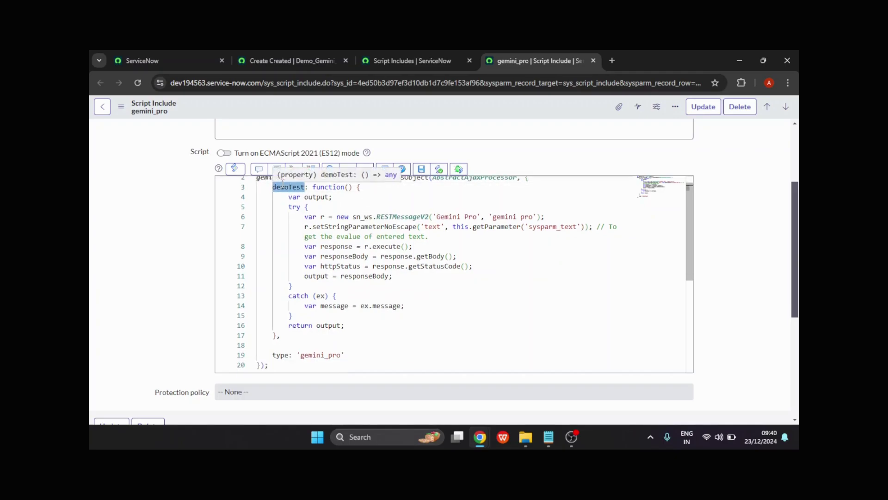
left_click(341, 200)
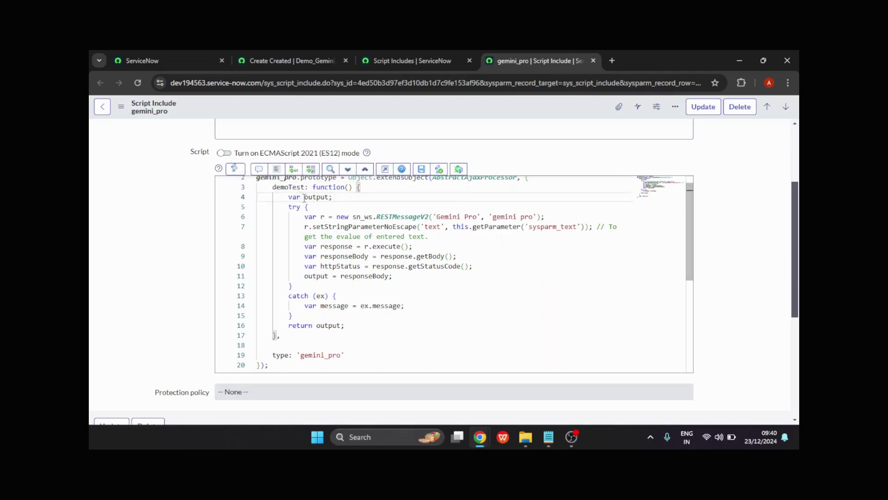
left_click_drag(320, 198, 364, 197)
scroll(363, 199, "down", 1)
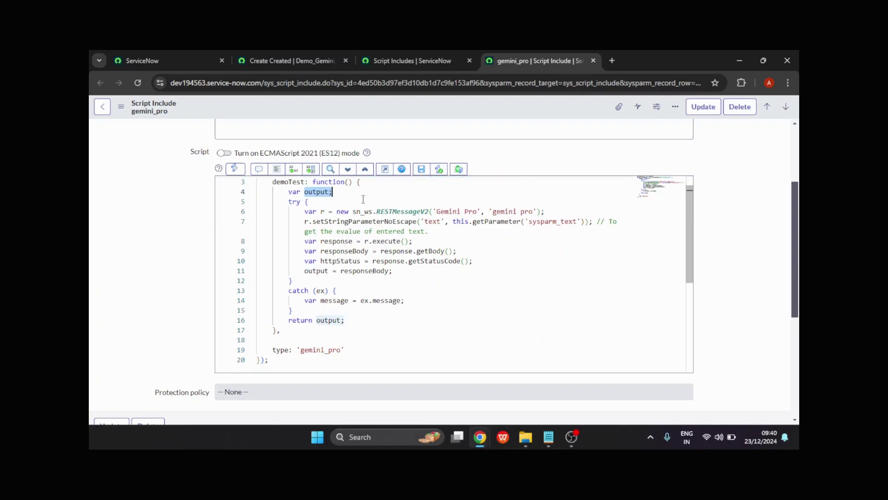
left_click_drag(299, 192, 285, 192)
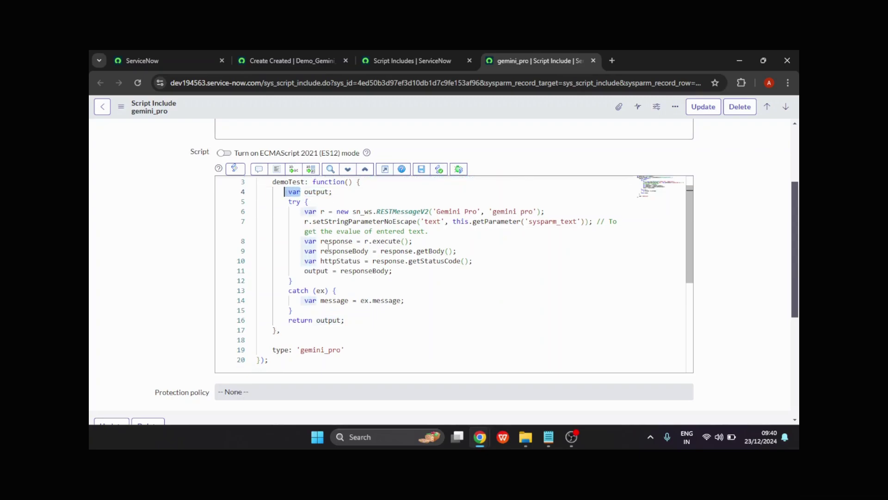
scroll(356, 326, "down", 1)
left_click_drag(289, 314, 360, 314)
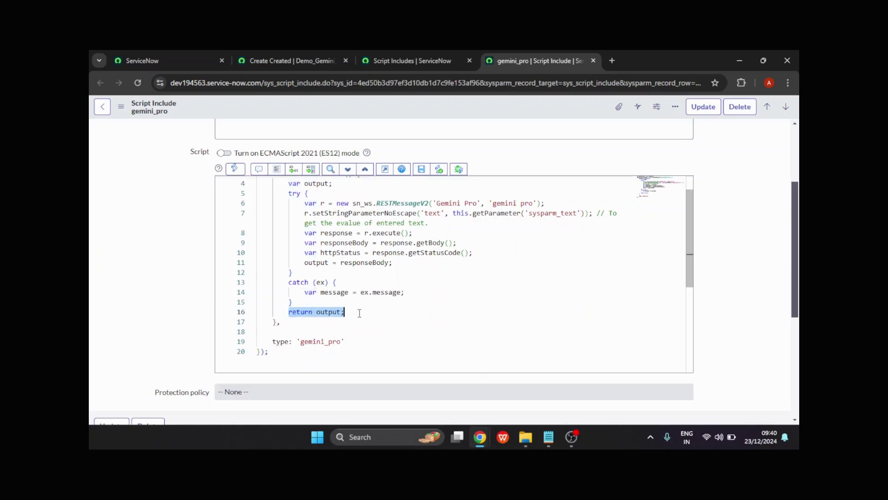
scroll(326, 237, "up", 1)
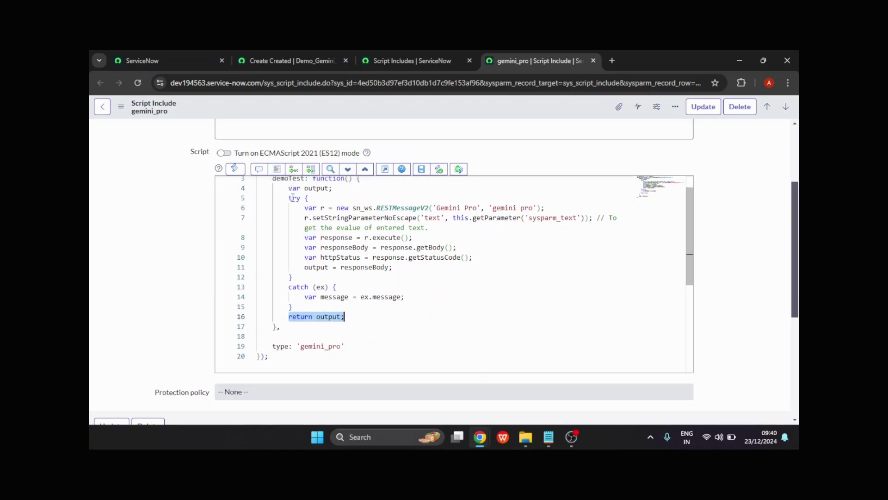
left_click_drag(287, 198, 417, 299)
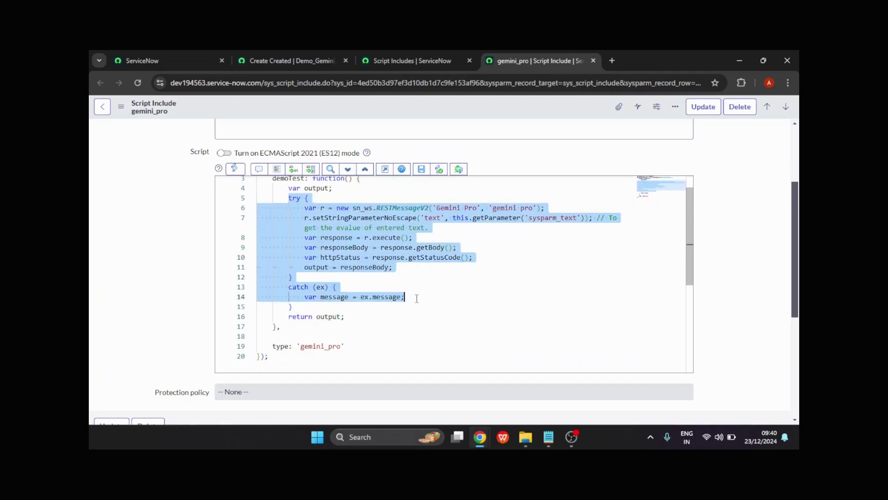
left_click(380, 330)
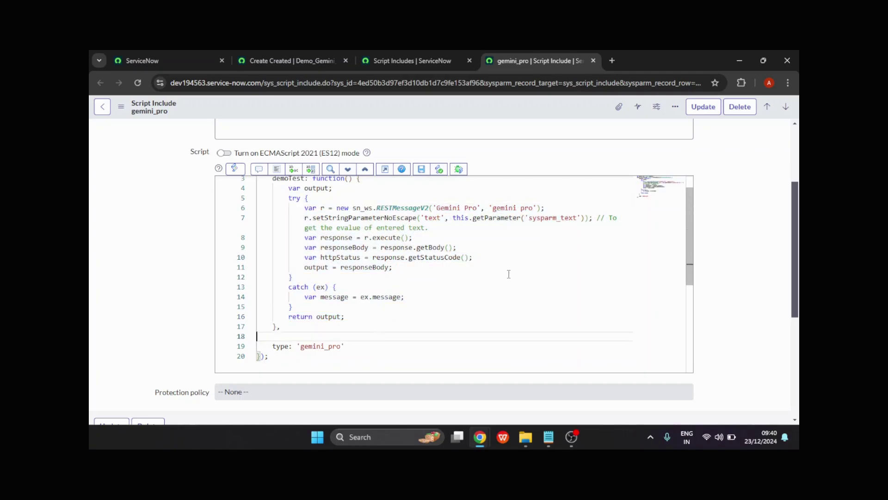
mouse_move(481, 435)
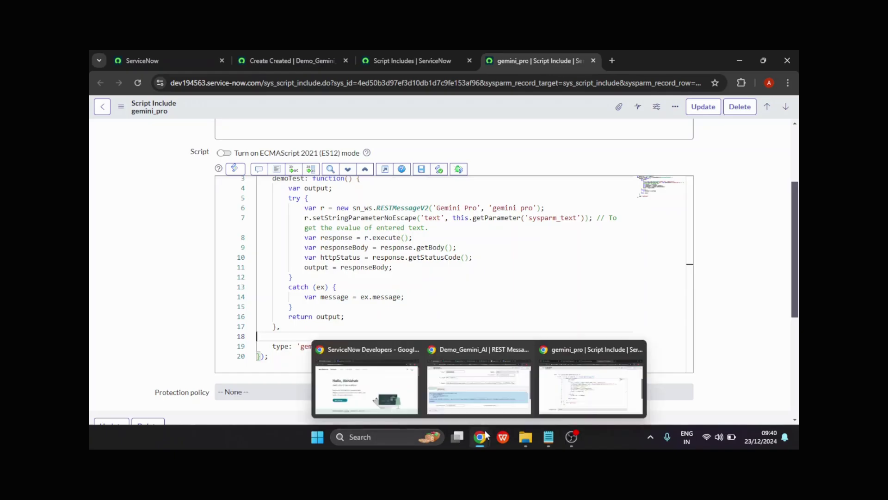